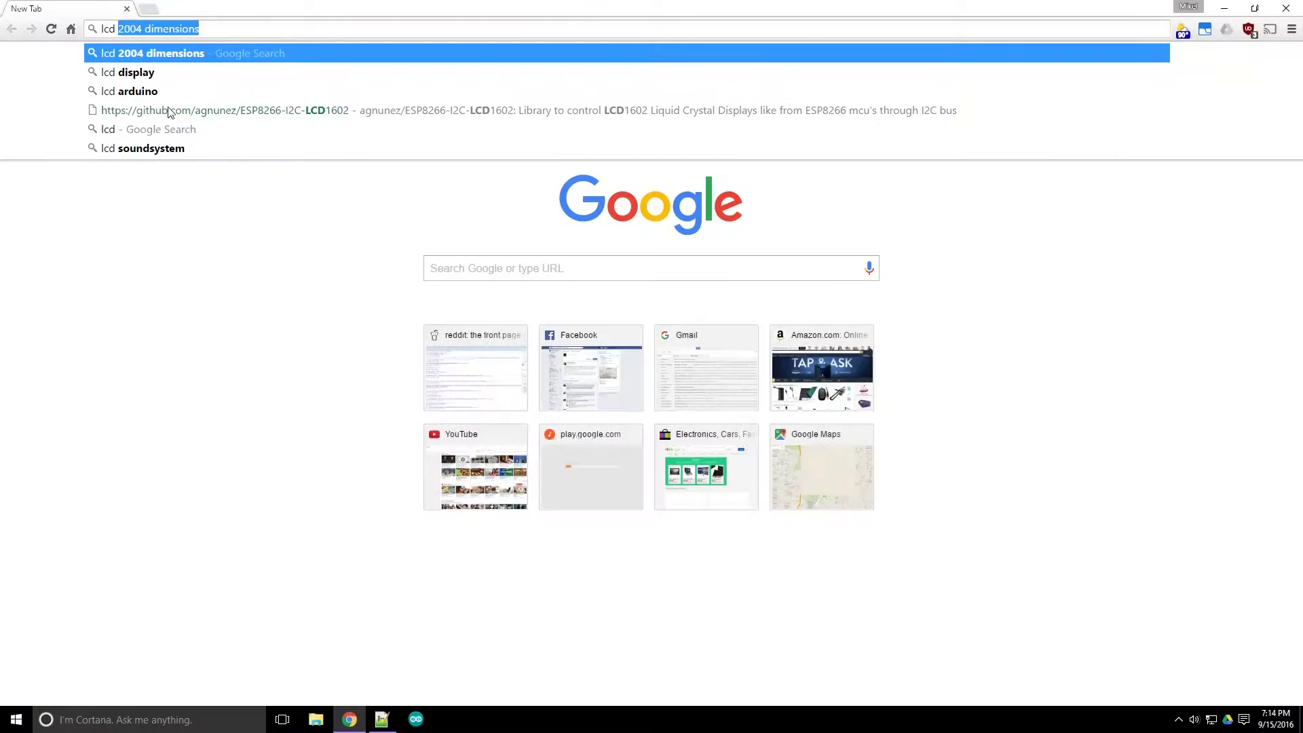
Search the web for "lcd 2004 dimensions" and open the Adafruit TC2004A-01 datasheet at its module outline drawing.
{"action": "type", "text": "2004"}
{"action": "key", "text": "Return"}
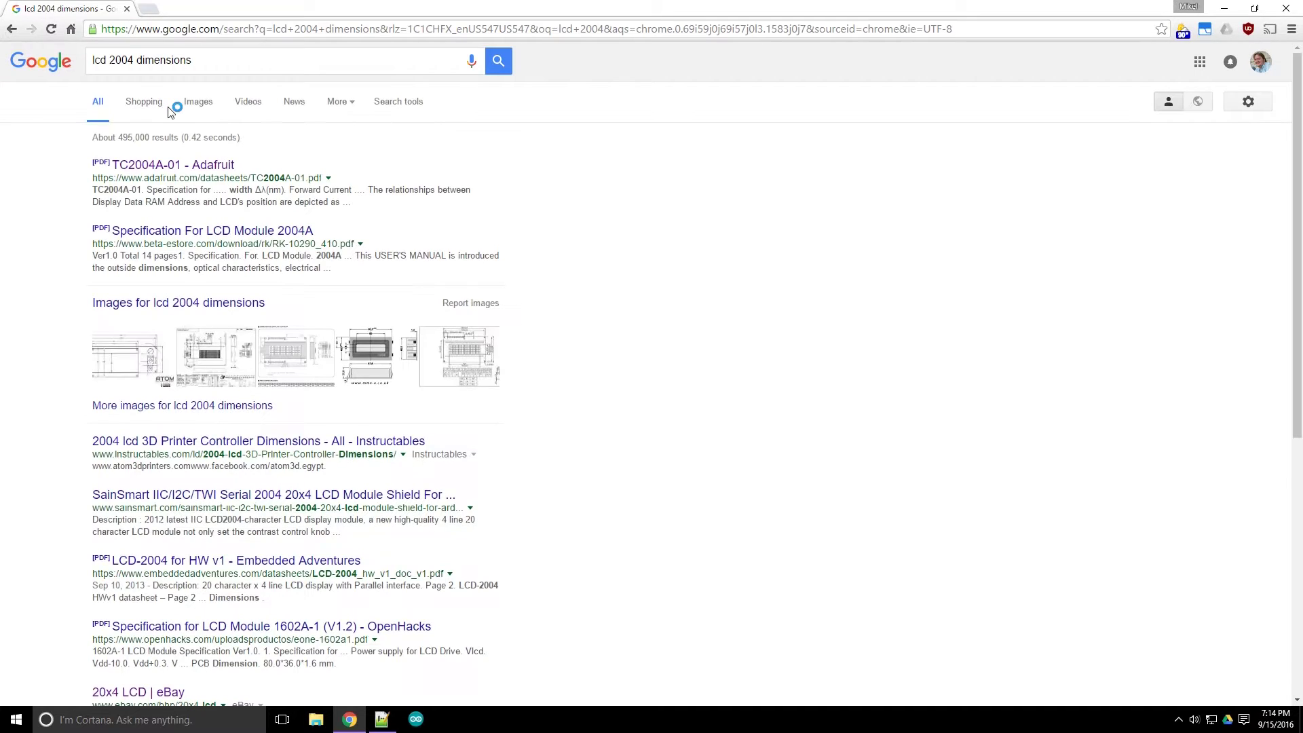
{"action": "left_click", "coordinate": [214, 171]}
{"action": "scroll", "coordinate": [368, 244], "scroll_direction": "down", "scroll_amount": 5}
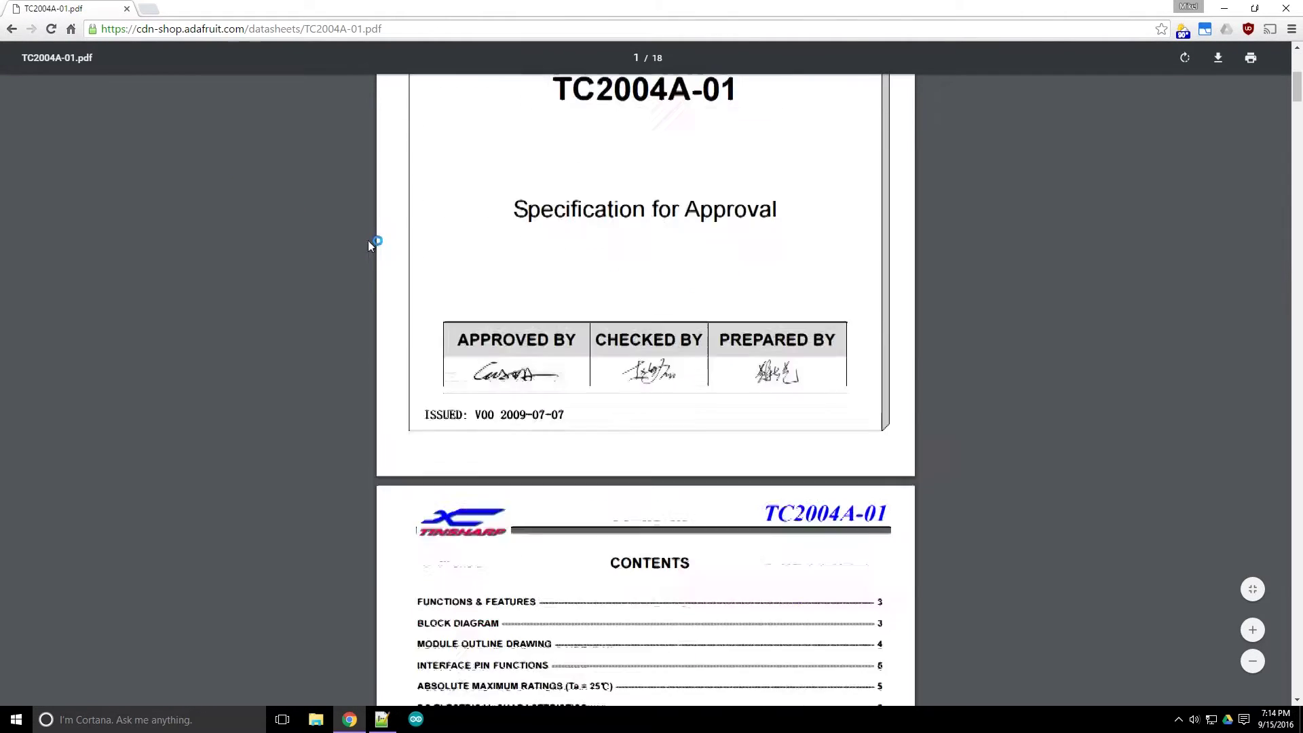
{"action": "scroll", "coordinate": [369, 243], "scroll_direction": "down", "scroll_amount": 20}
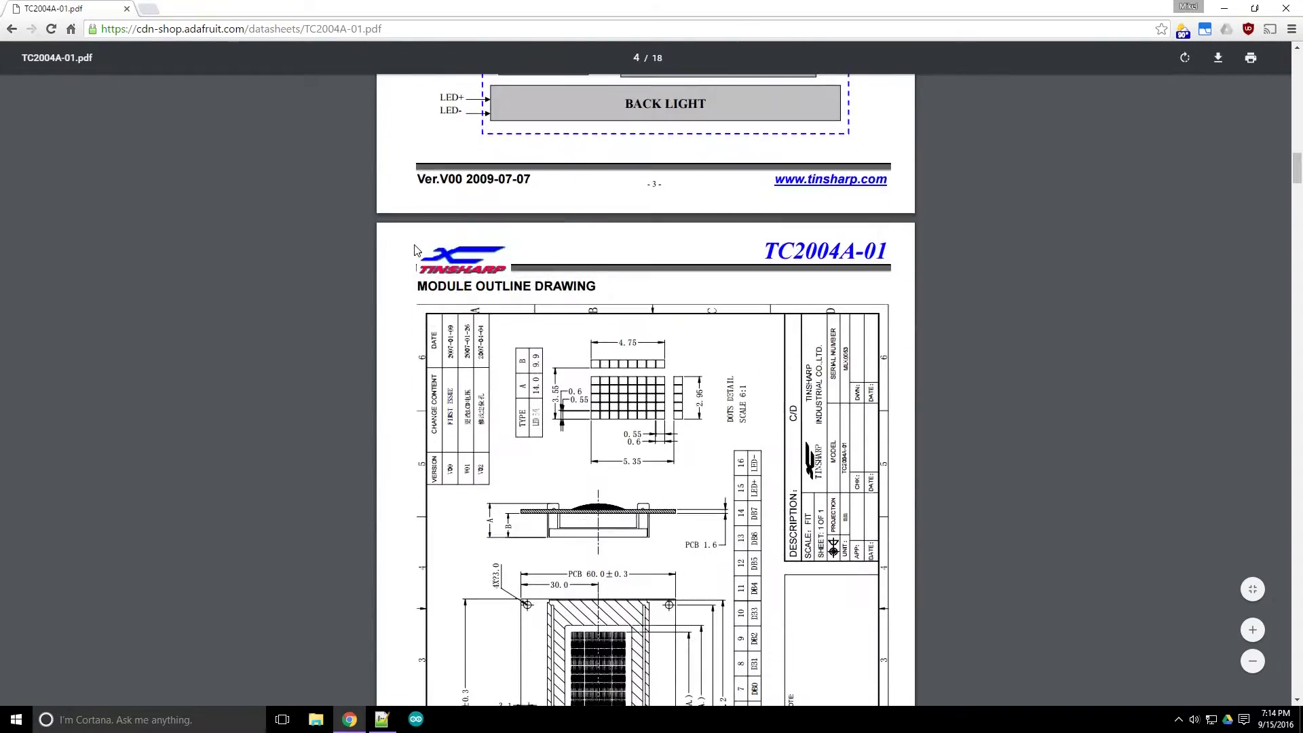
{"action": "scroll", "coordinate": [416, 250], "scroll_direction": "down", "scroll_amount": 5}
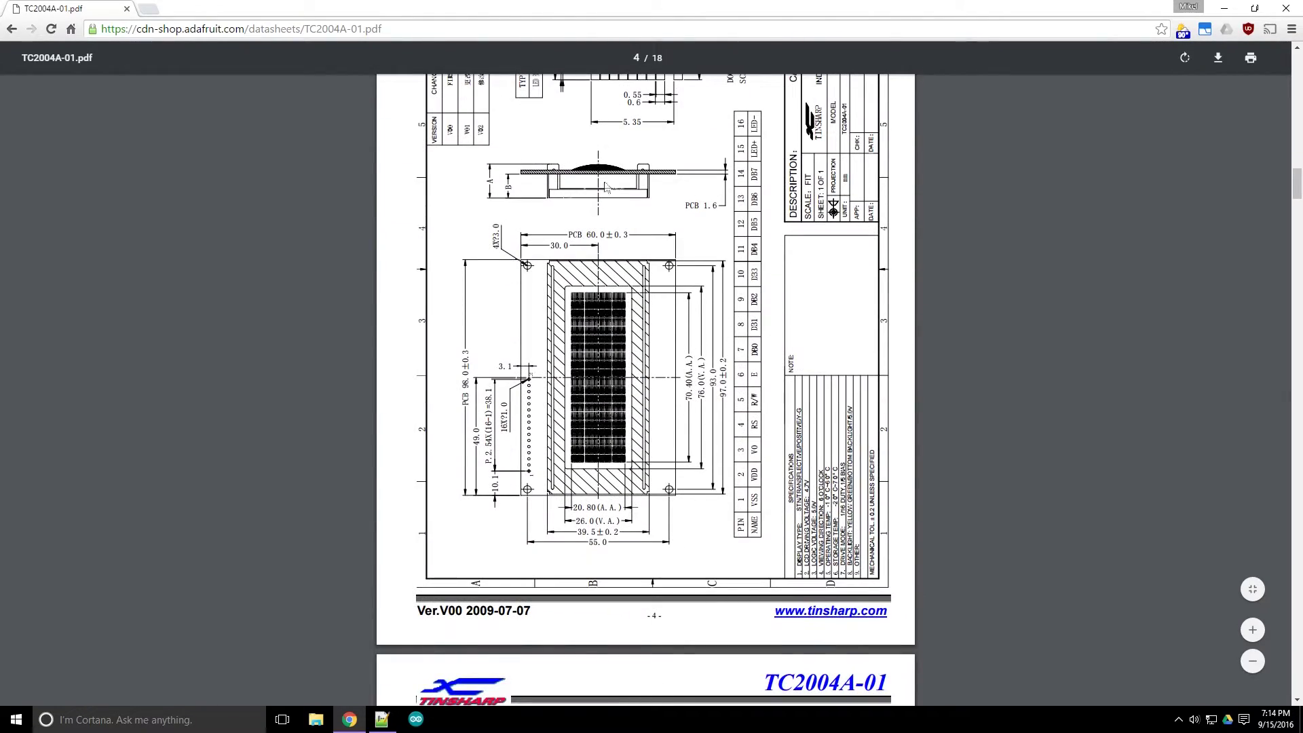
Rotate the datasheet clockwise and bring the module outline drawing back into view.
{"action": "right_click", "coordinate": [859, 213]}
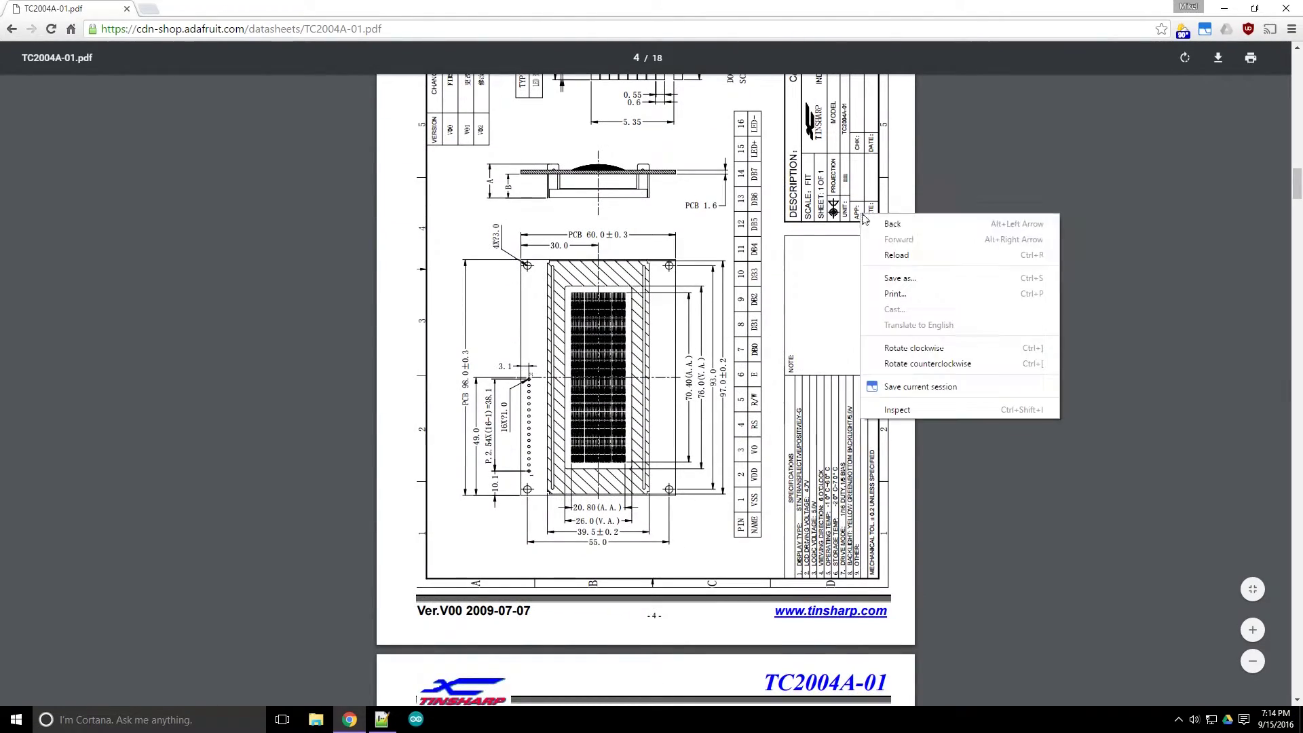
{"action": "left_click", "coordinate": [912, 349]}
{"action": "scroll", "coordinate": [913, 351], "scroll_direction": "up", "scroll_amount": 13}
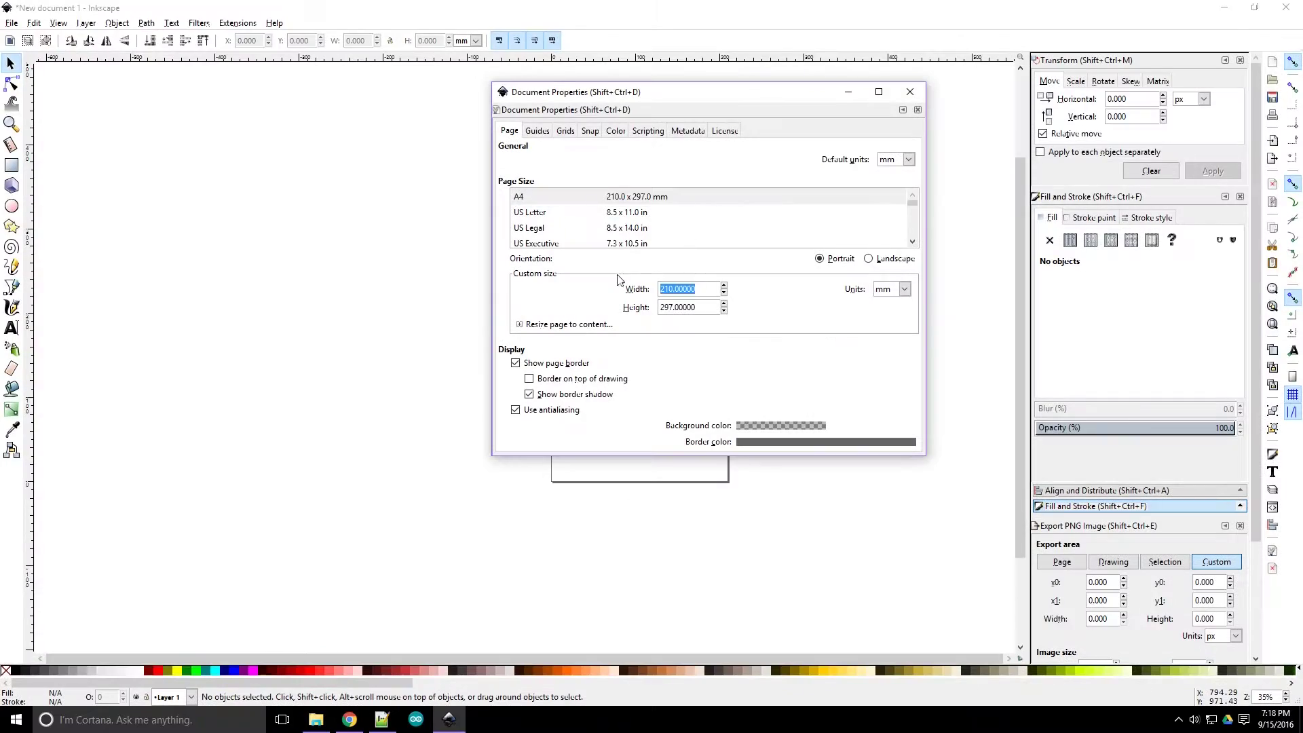
Set the A4 page orientation to landscape and draw a rectangle about 40 × 16 mm in its upper-left part.
{"action": "left_click", "coordinate": [894, 256]}
{"action": "left_click", "coordinate": [911, 90]}
{"action": "left_click", "coordinate": [11, 165]}
{"action": "mouse_move", "coordinate": [492, 337]}
{"action": "left_mouse_down"}
{"action": "mouse_move", "coordinate": [553, 372]}
{"action": "mouse_move", "coordinate": [587, 375]}
{"action": "left_mouse_up"}
{"action": "key", "text": "s"}
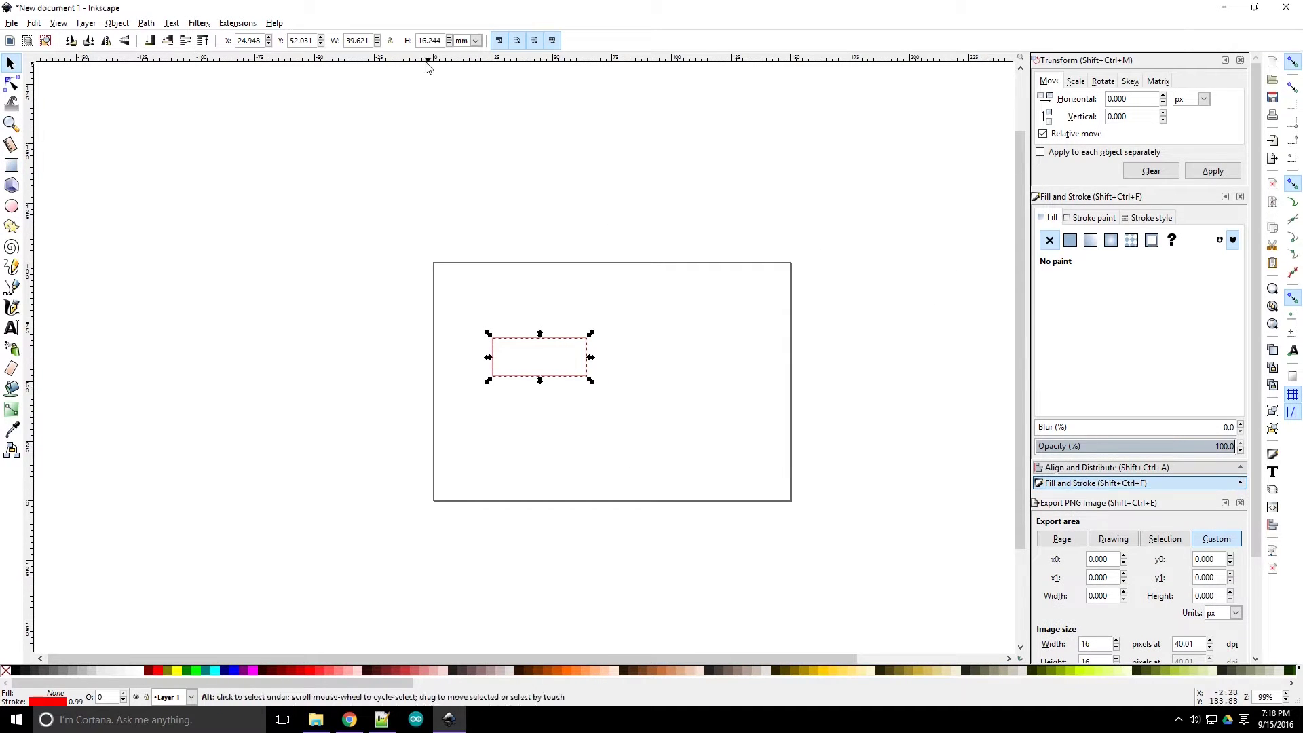
{"action": "key", "text": "alt+Tab"}
{"action": "key", "text": "alt+Tab"}
{"action": "double_click", "coordinate": [249, 41]}
{"action": "type", "text": "98"}
{"action": "key", "text": "Return"}
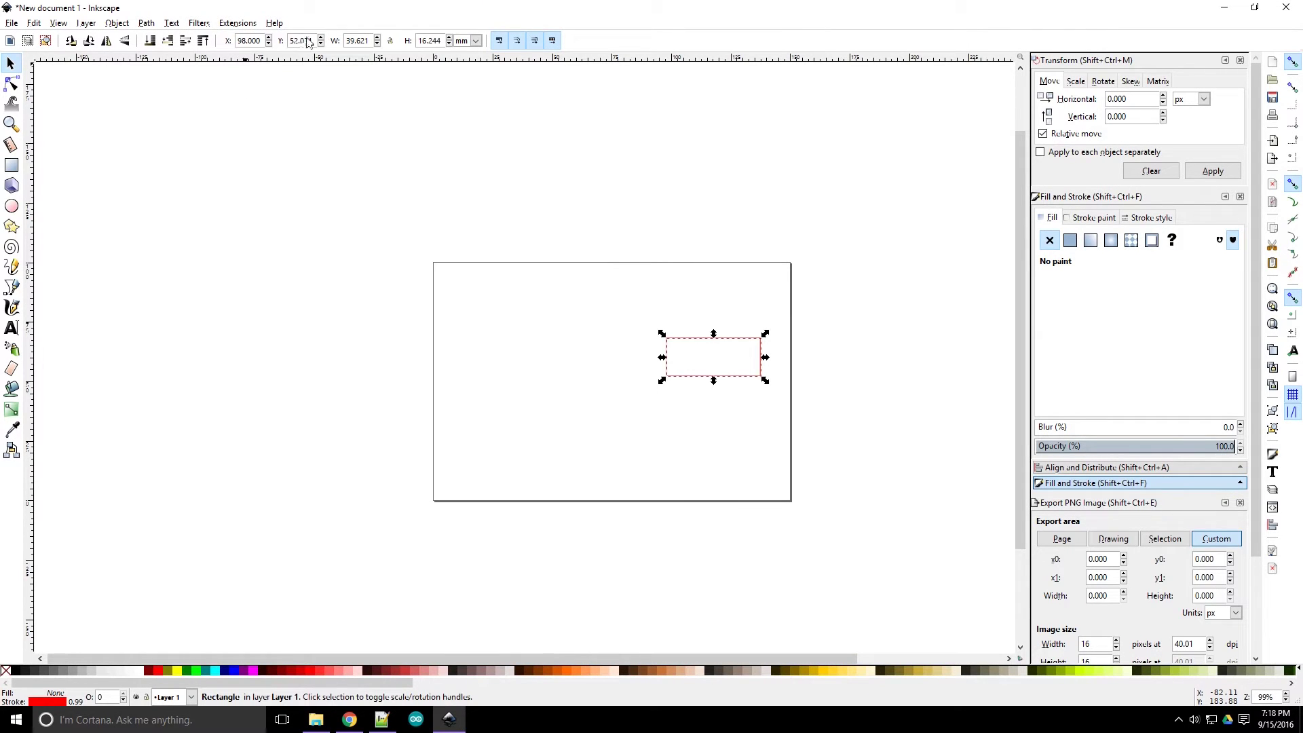
Position the rectangle at the page origin with X 0 and Y 0 mm.
{"action": "key", "text": "Tab"}
{"action": "type", "text": "0"}
{"action": "key", "text": "Return"}
{"action": "triple_click", "coordinate": [251, 41]}
{"action": "type", "text": "0"}
{"action": "key", "text": "Return"}
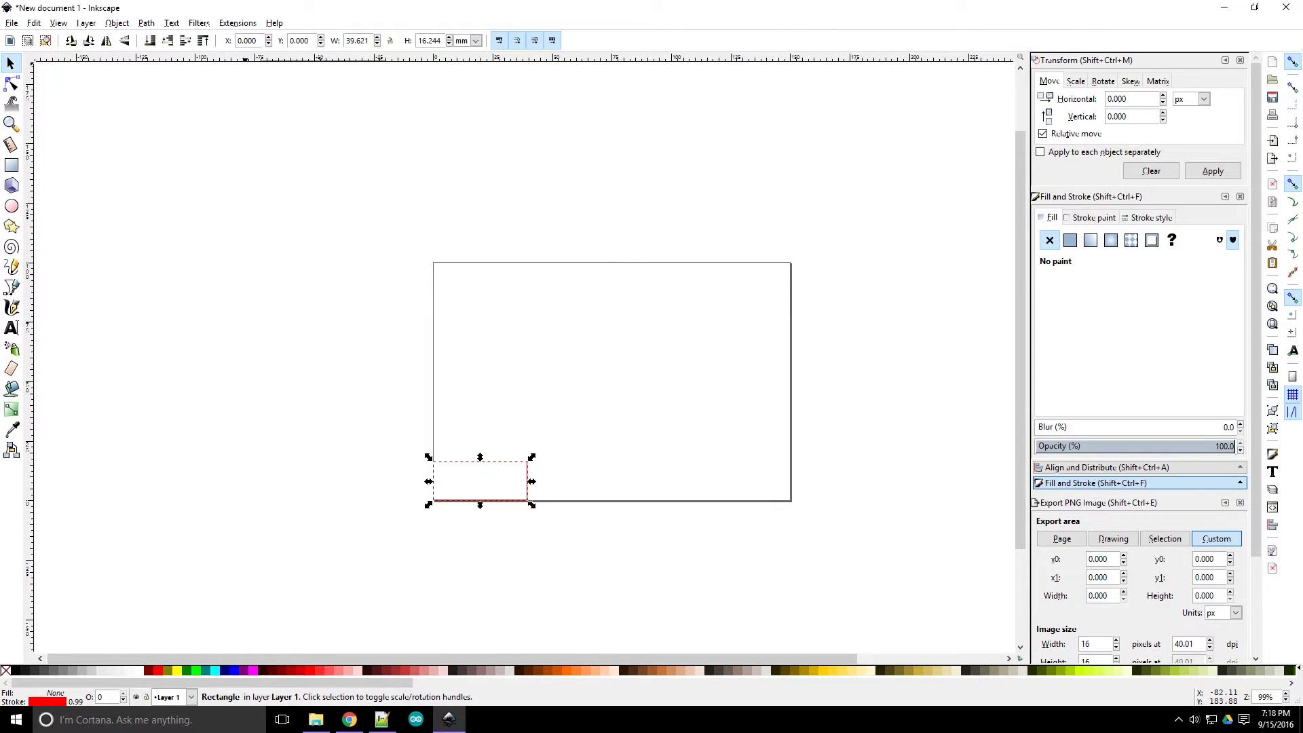
Set the rectangle's width to 98 mm and its height to 60 mm.
{"action": "triple_click", "coordinate": [358, 41]}
{"action": "type", "text": "98"}
{"action": "key", "text": "Return"}
{"action": "triple_click", "coordinate": [429, 41]}
{"action": "type", "text": "60"}
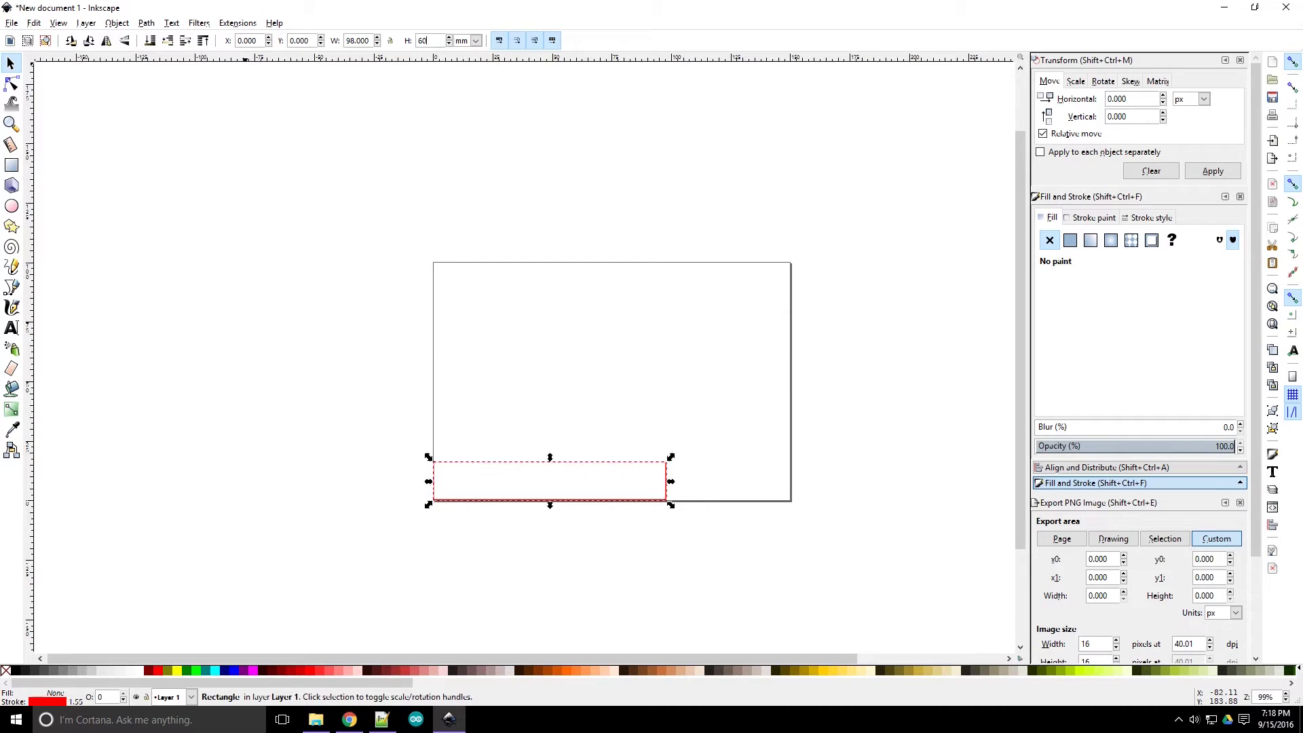
{"action": "key", "text": "Return"}
Change the rectangle's stroke colour to black.
{"action": "left_click", "coordinate": [47, 702]}
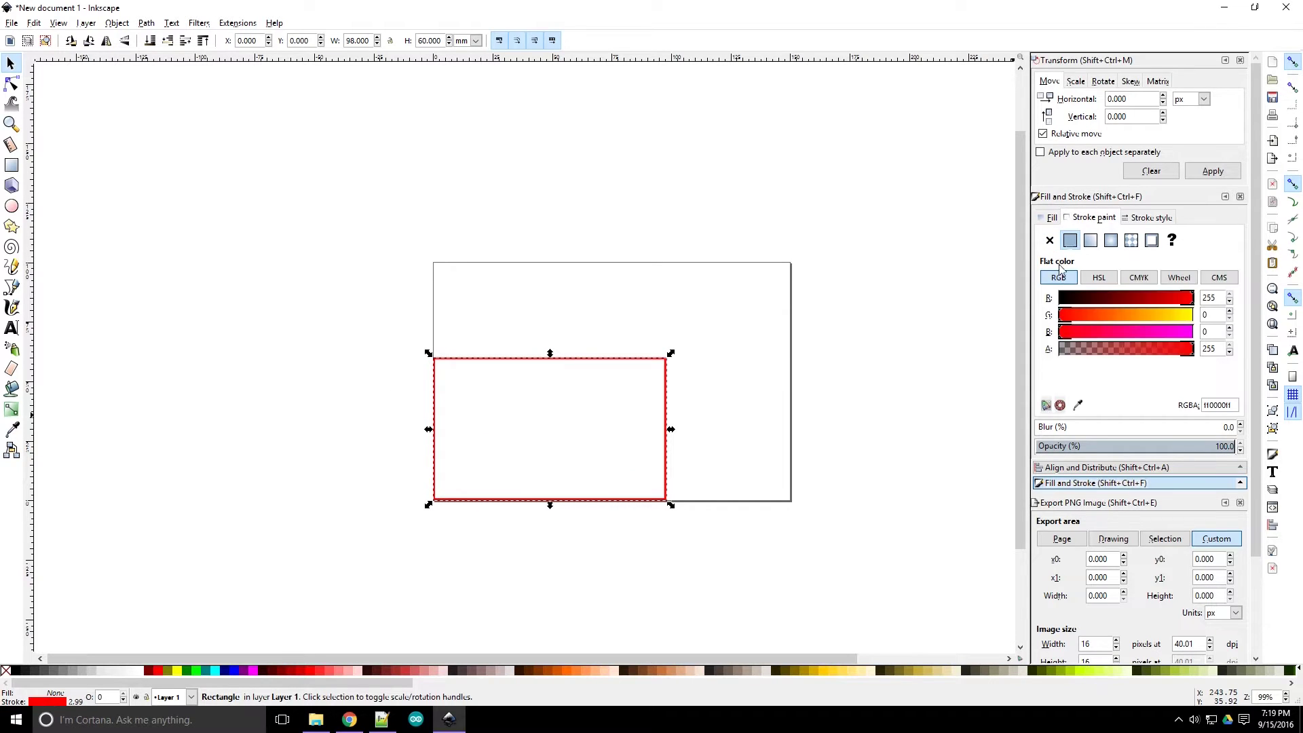
{"action": "left_click", "coordinate": [1051, 218]}
{"action": "left_click", "coordinate": [1078, 217]}
{"action": "left_click_drag", "start_coordinate": [1079, 299], "coordinate": [1057, 300]}
Set the rectangle's stroke width to 0.005 in.
{"action": "left_click", "coordinate": [1158, 219]}
{"action": "left_click", "coordinate": [1181, 238]}
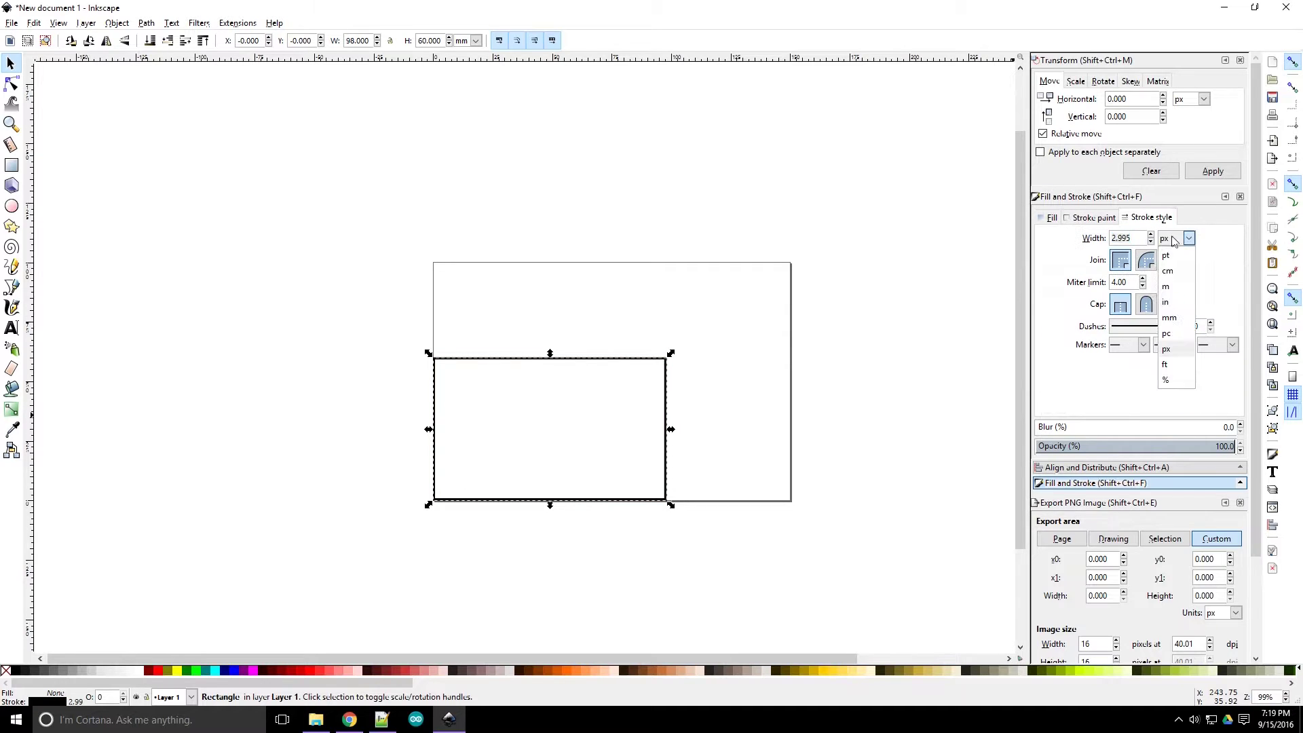
{"action": "left_click", "coordinate": [1174, 301]}
{"action": "type", "text": "0.005"}
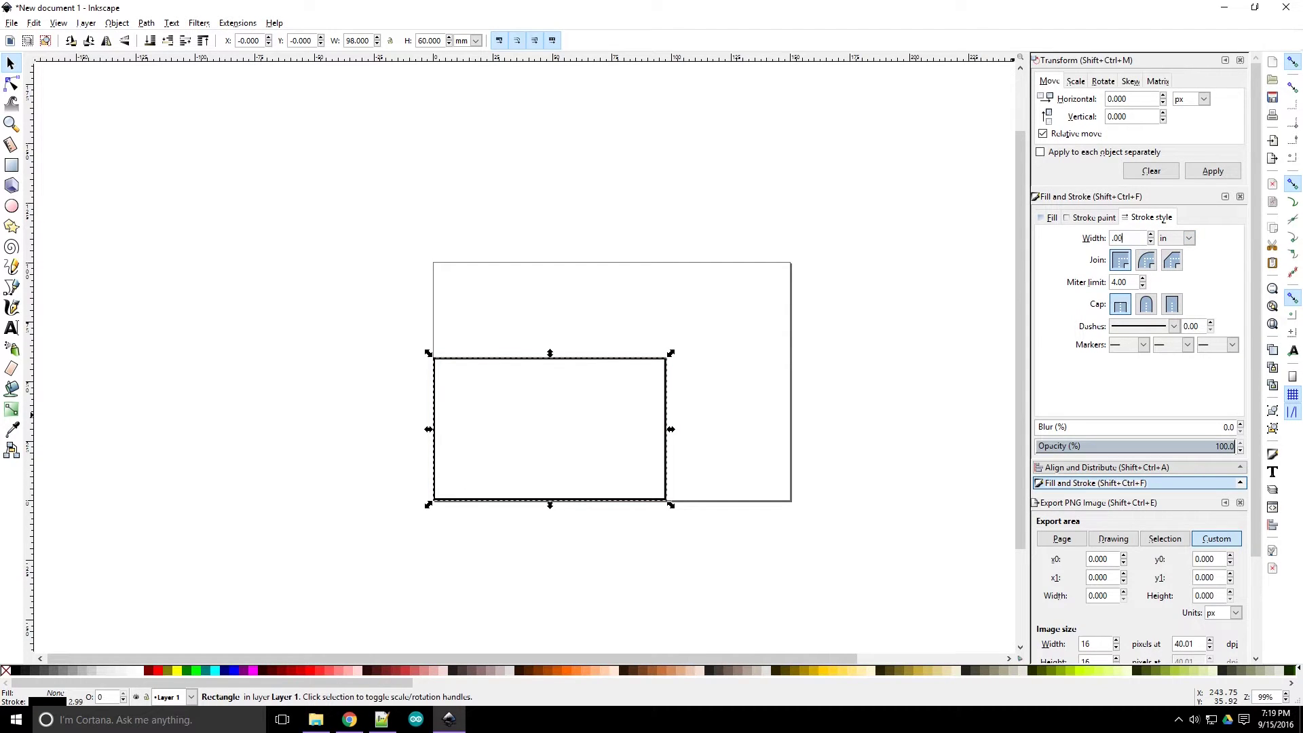
{"action": "key", "text": "Return"}
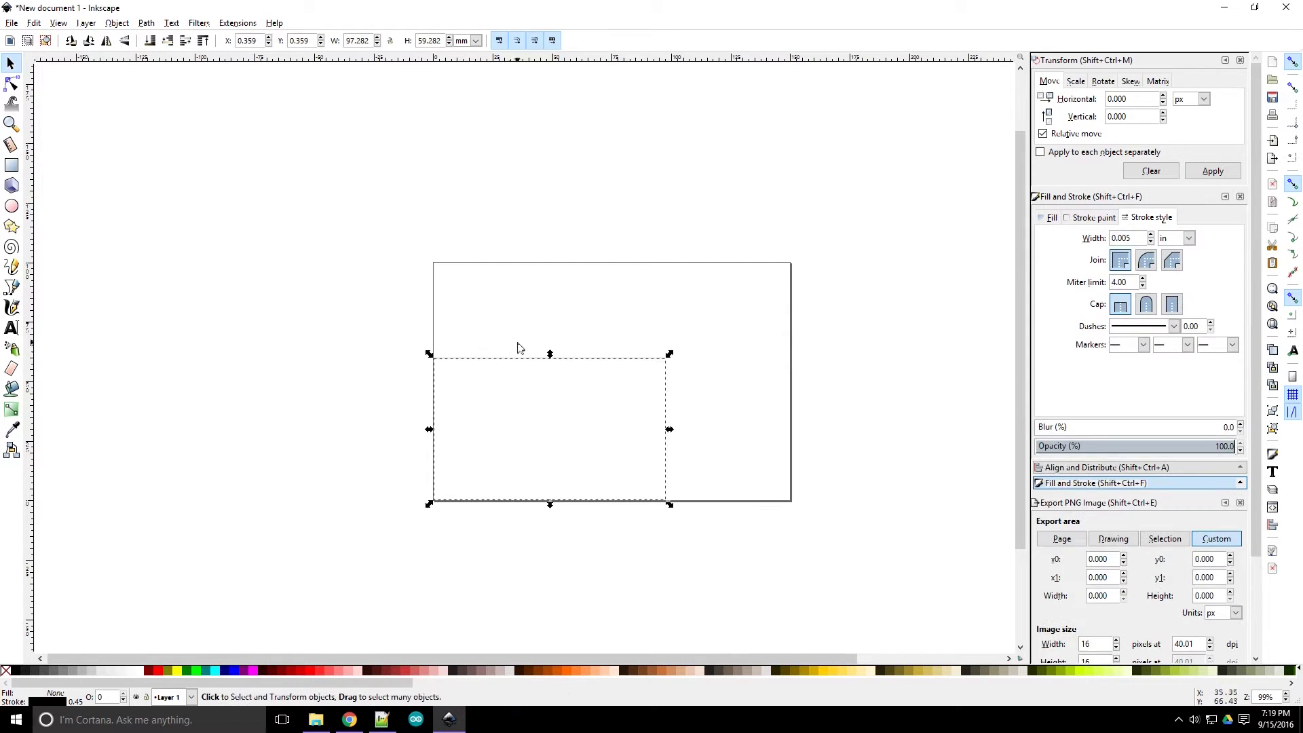
Resize the thin-stroked rectangle again to 98 mm wide and 60 mm high.
{"action": "double_click", "coordinate": [360, 42]}
{"action": "type", "text": "98"}
{"action": "key", "text": "Return"}
{"action": "double_click", "coordinate": [429, 42]}
{"action": "type", "text": "60"}
{"action": "key", "text": "Return"}
Check the datasheet's outline drawing and draw a second rectangle about 35 × 19 mm inside the board outline.
{"action": "key", "text": "alt+Tab"}
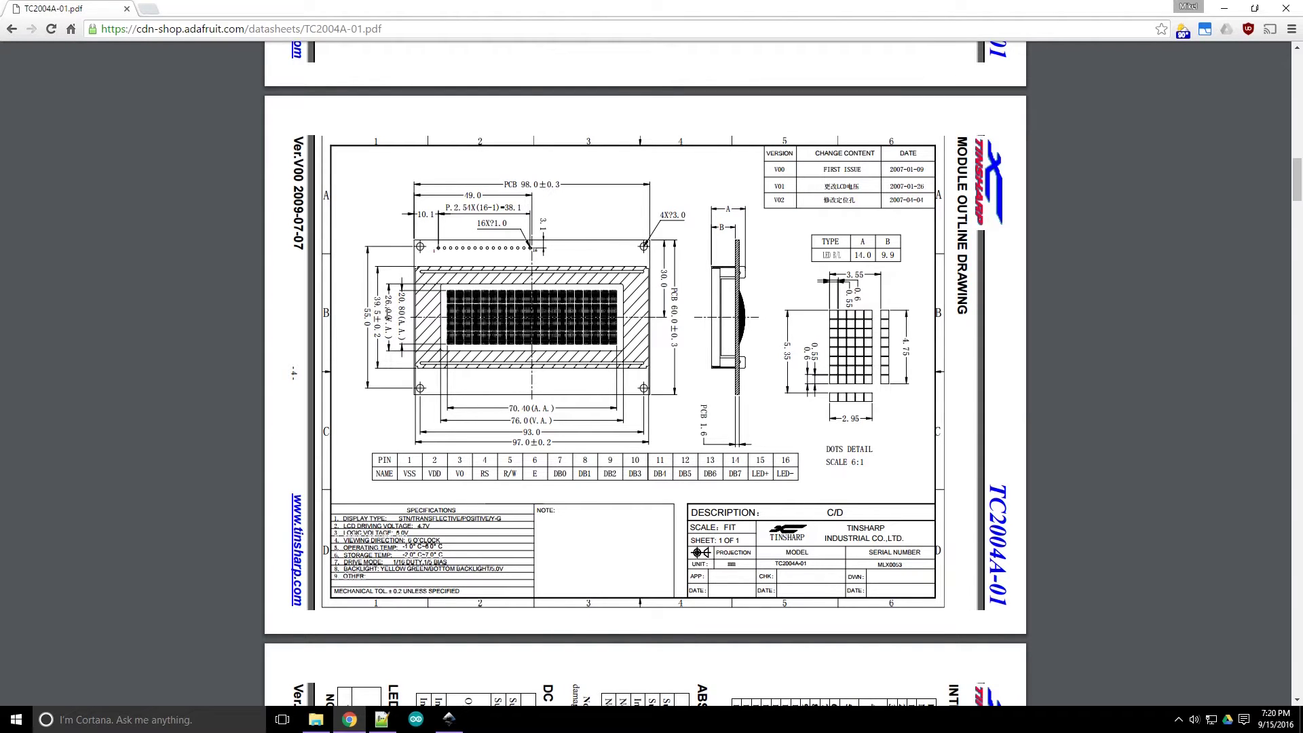
{"action": "key", "text": "alt+Tab"}
{"action": "key", "text": "r"}
{"action": "left_click_drag", "start_coordinate": [224, 239], "coordinate": [459, 370]}
{"action": "key", "text": "s"}
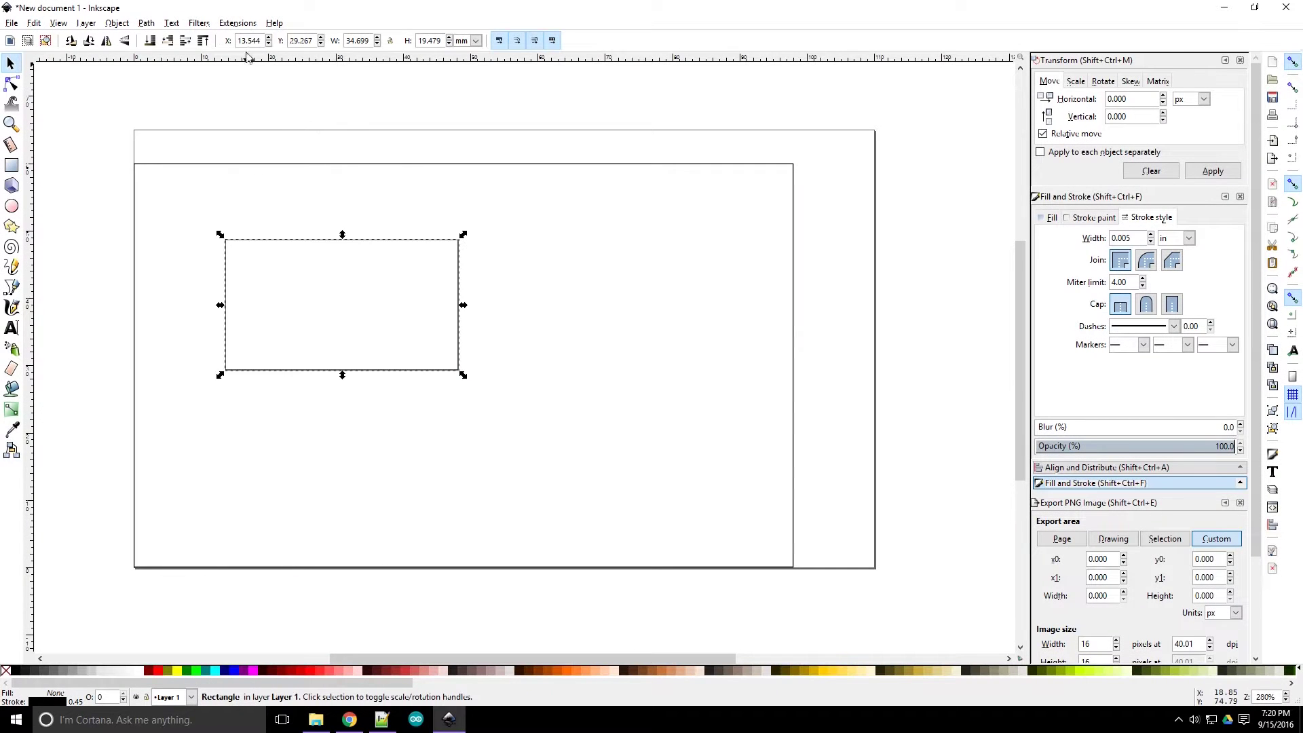
Set the second rectangle's width to 97 mm and its height to 39.5 mm.
{"action": "triple_click", "coordinate": [368, 42]}
{"action": "type", "text": "97"}
{"action": "key", "text": "Return"}
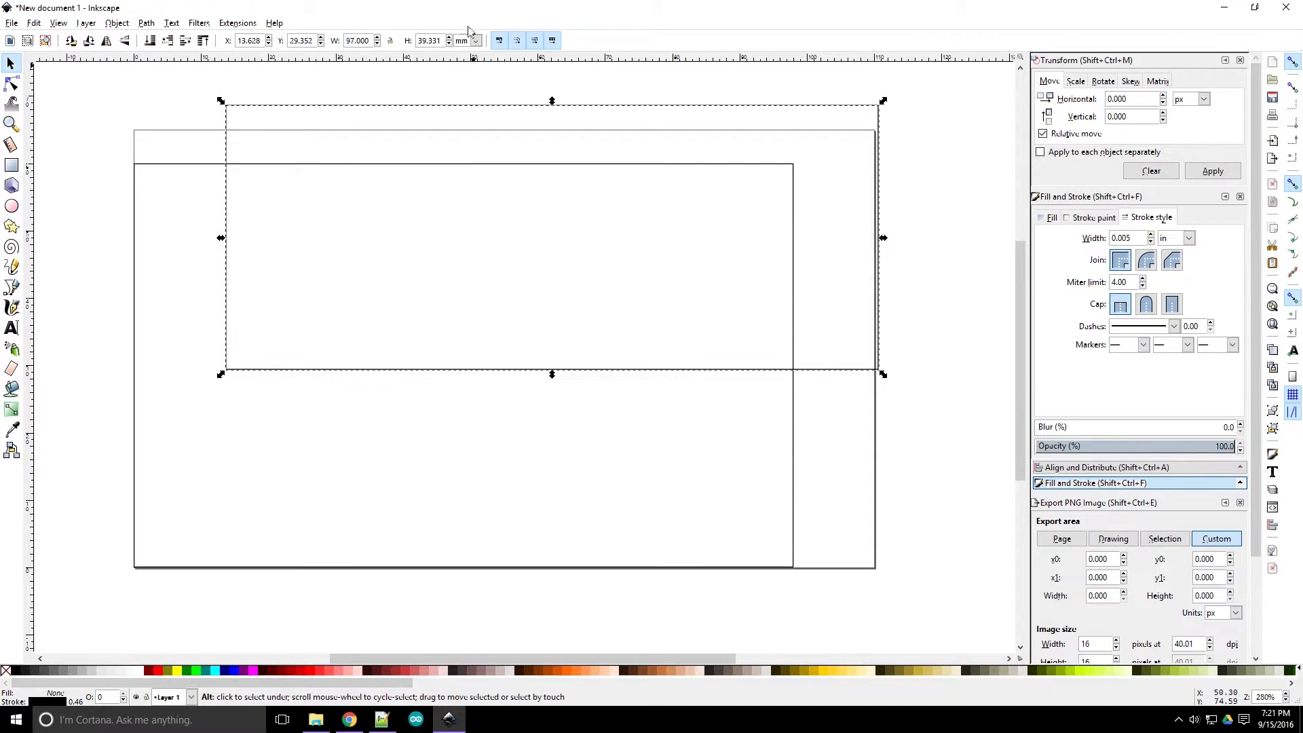
{"action": "left_click_drag", "start_coordinate": [428, 40], "coordinate": [504, 40]}
{"action": "type", "text": "5"}
{"action": "key", "text": "Return"}
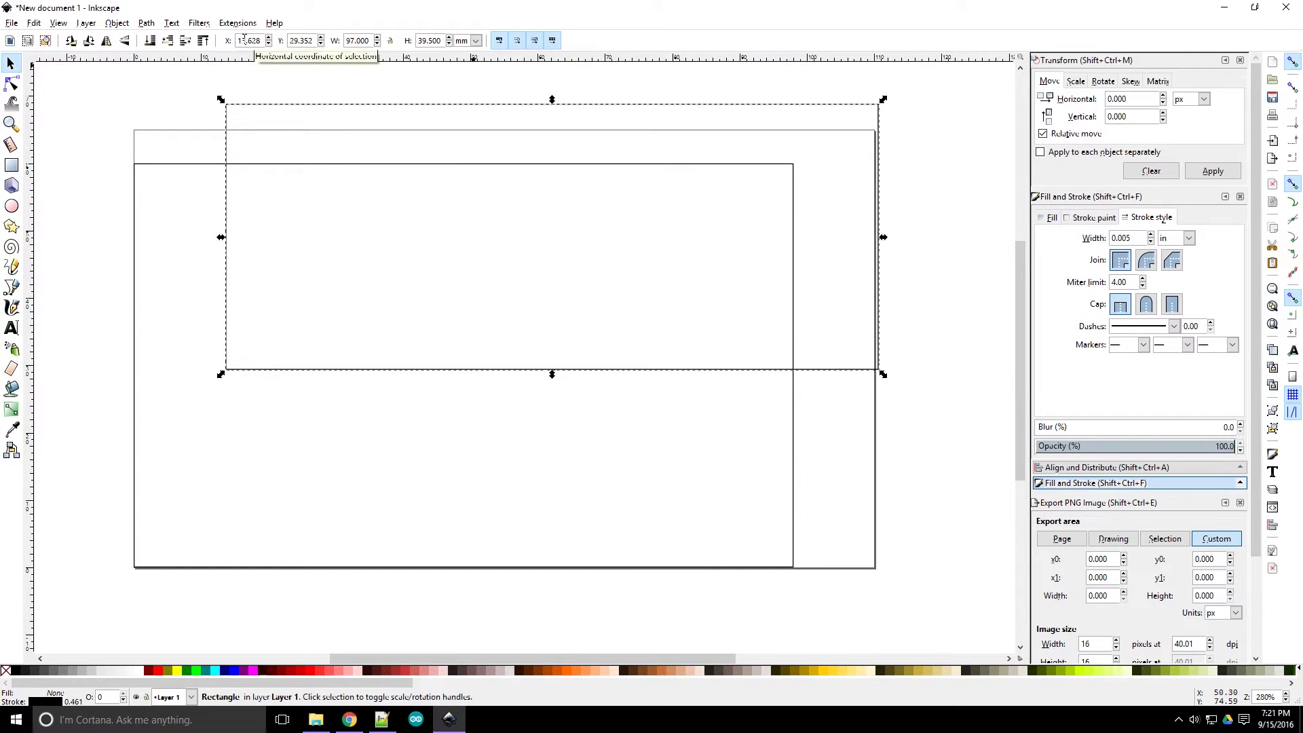
Move the 97 × 39.5 mm rectangle to X 0 and Y 0 mm.
{"action": "triple_click", "coordinate": [246, 40]}
{"action": "type", "text": "0"}
{"action": "key", "text": "Return"}
{"action": "triple_click", "coordinate": [300, 40]}
{"action": "type", "text": "0"}
{"action": "key", "text": "Return"}
Centre the two rectangles on each other both horizontally and vertically, relative to the selection area.
{"action": "left_click", "coordinate": [761, 164], "text": "shift"}
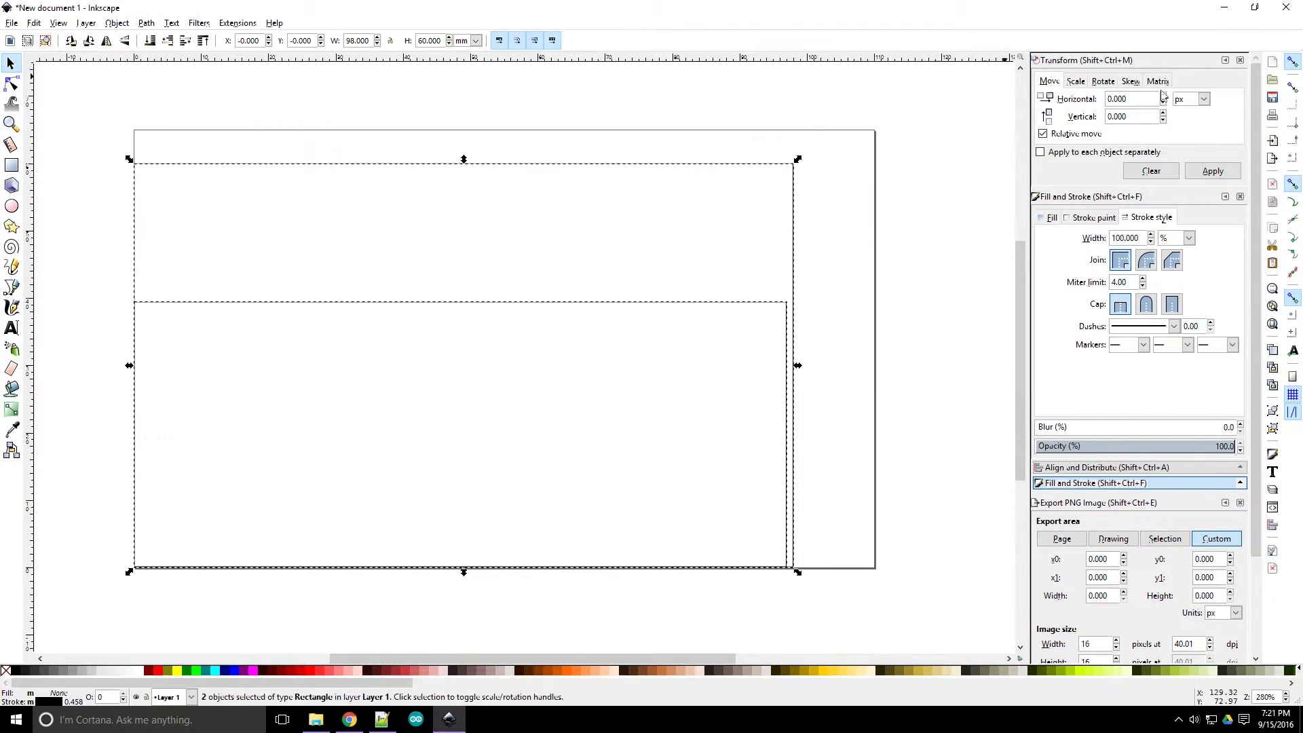
{"action": "left_click", "coordinate": [1110, 467]}
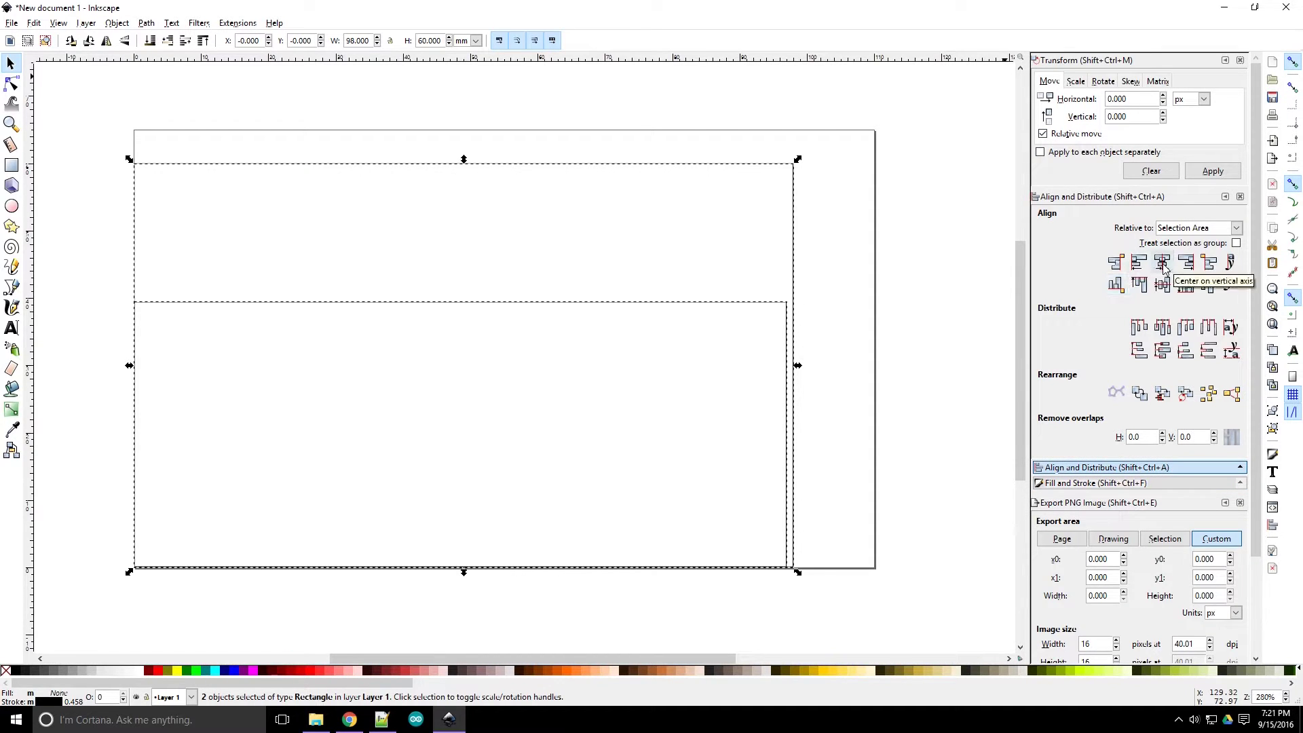
{"action": "left_click", "coordinate": [1162, 262]}
{"action": "left_click", "coordinate": [1162, 285]}
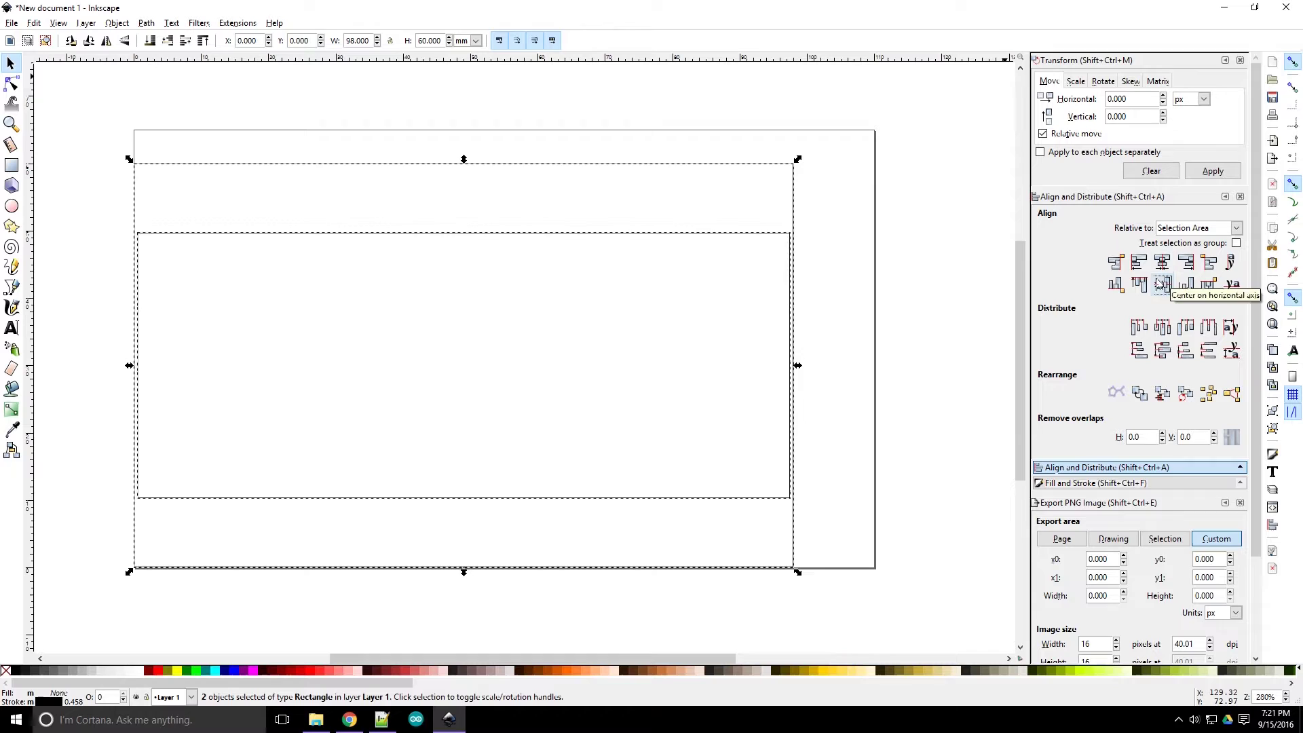
Draw a small ellipse inside the inner rectangle and set its width and height to 3 mm.
{"action": "left_click", "coordinate": [832, 309]}
{"action": "left_click", "coordinate": [13, 207]}
{"action": "left_click_drag", "start_coordinate": [201, 311], "coordinate": [214, 322]}
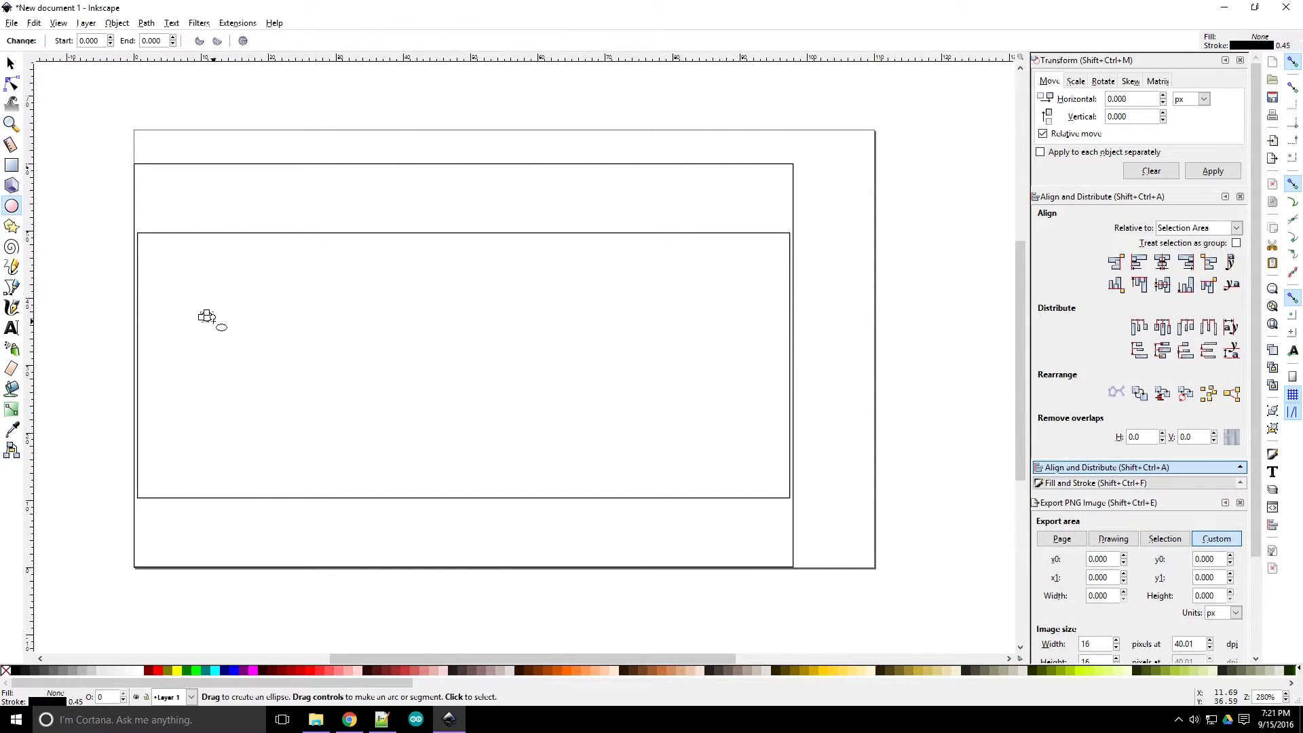
{"action": "key", "text": "s"}
{"action": "type", "text": "3"}
{"action": "key", "text": "Return"}
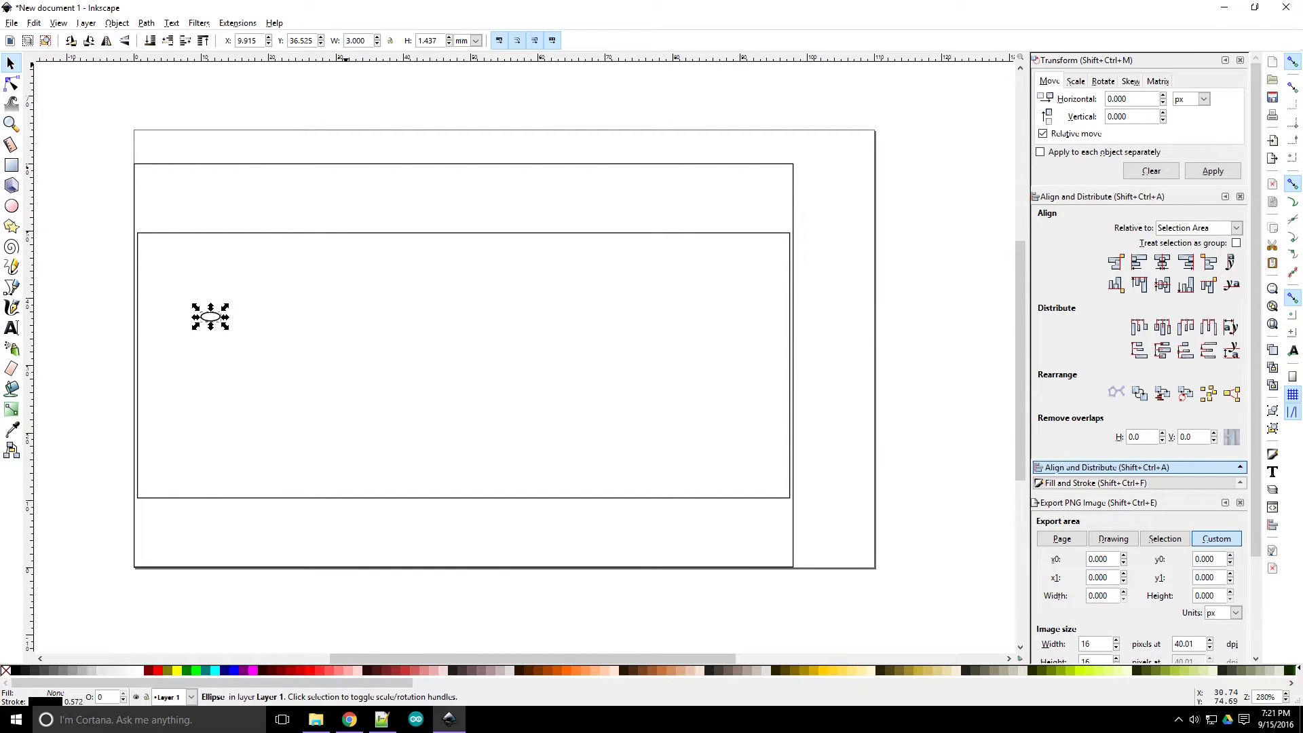
{"action": "type", "text": "3"}
{"action": "key", "text": "Return"}
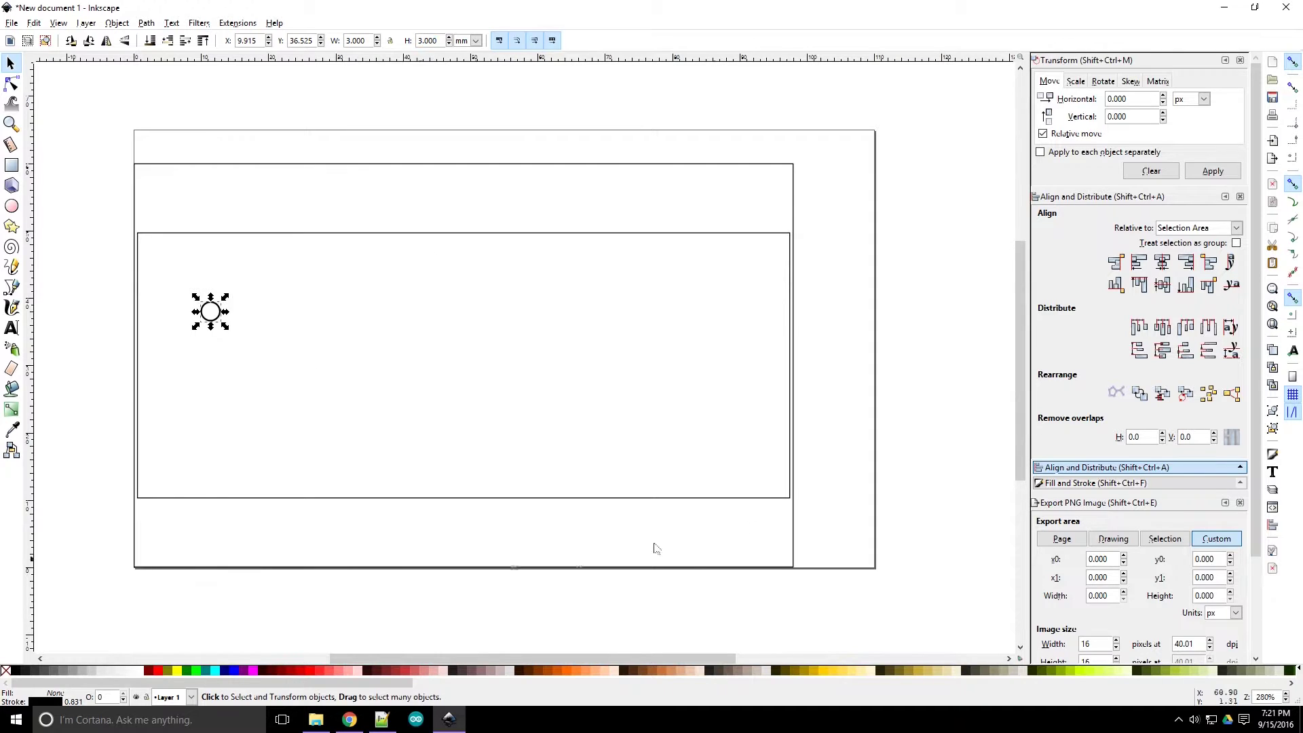
Set the circle's stroke width to 0.005 in.
{"action": "left_click", "coordinate": [1097, 483]}
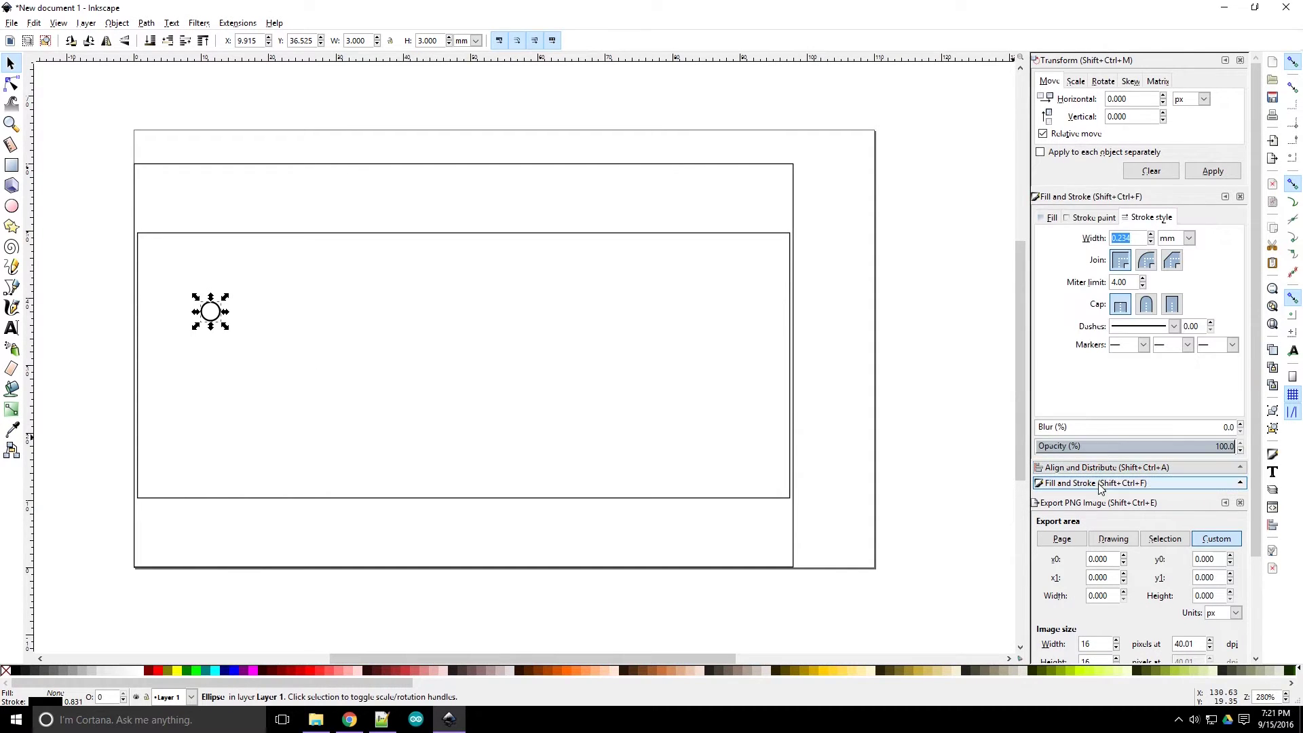
{"action": "type", "text": ".005"}
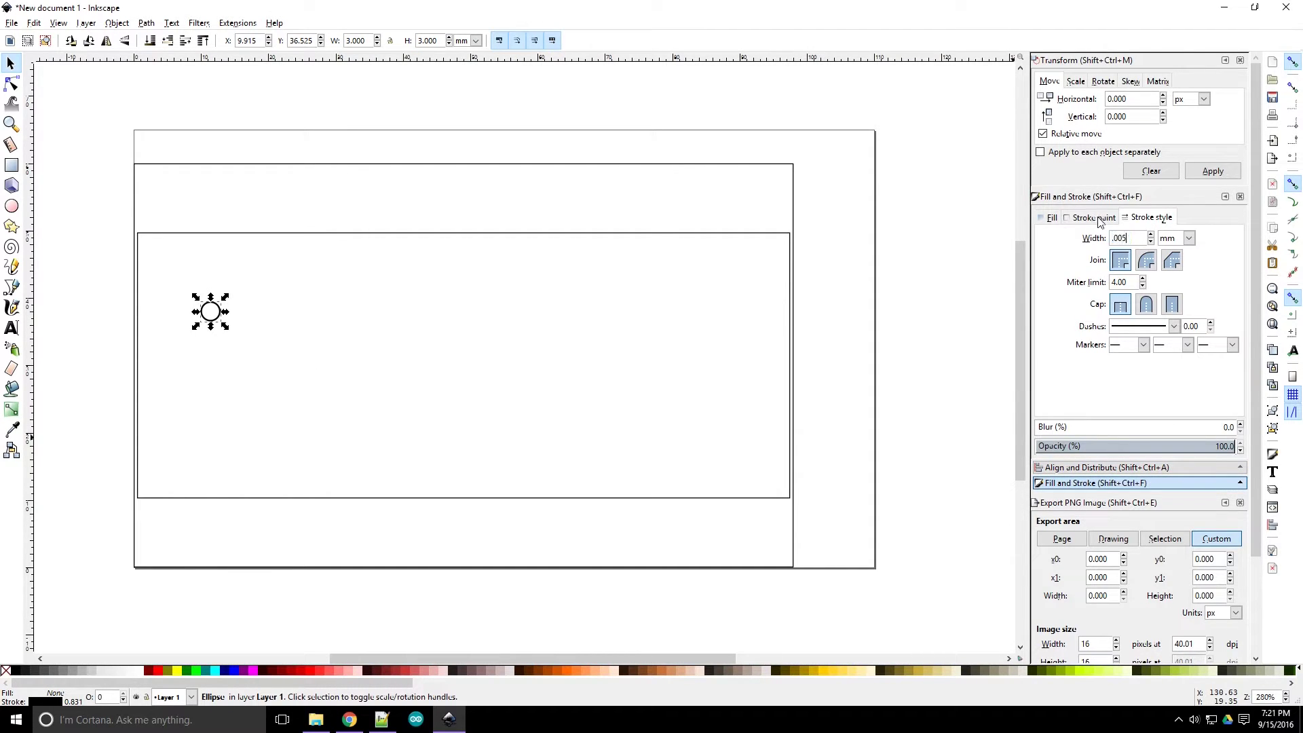
{"action": "left_click", "coordinate": [1166, 239]}
{"action": "left_click", "coordinate": [1171, 292]}
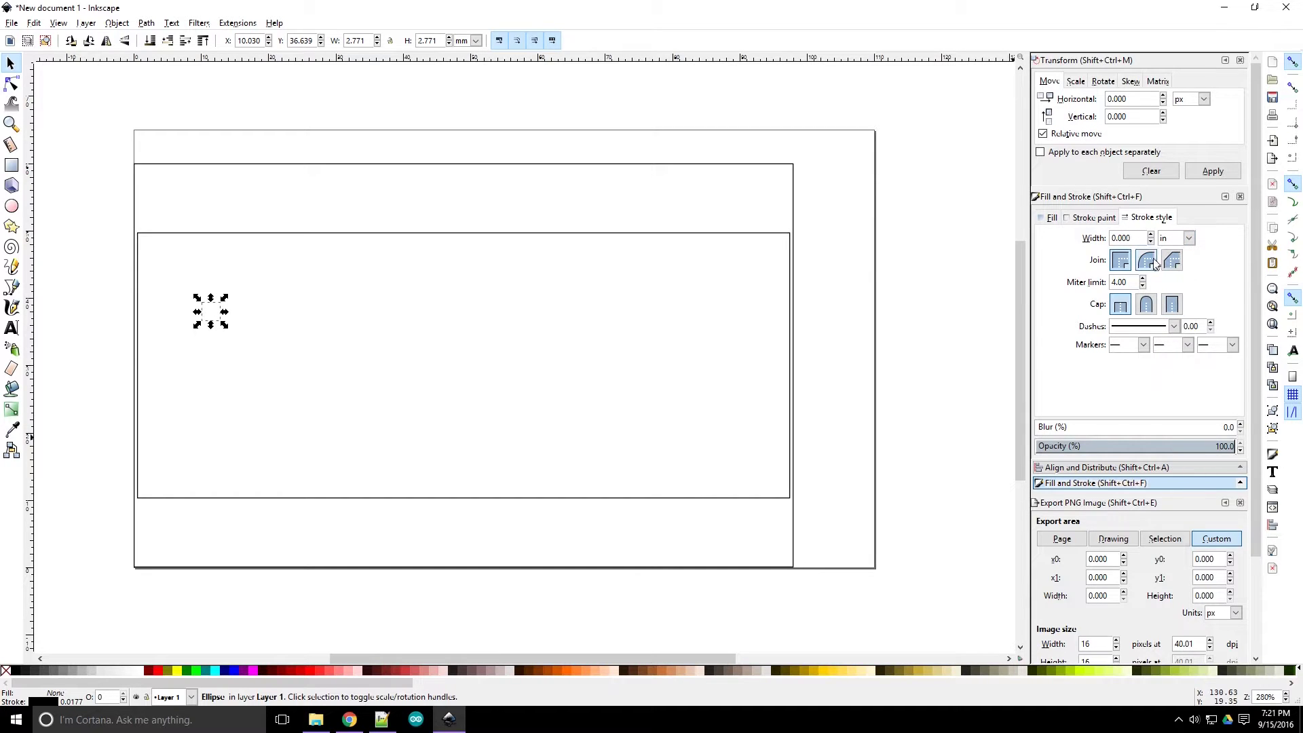
{"action": "type", "text": "55"}
{"action": "key", "text": "Return"}
{"action": "type", "text": "5"}
{"action": "key", "text": "Return"}
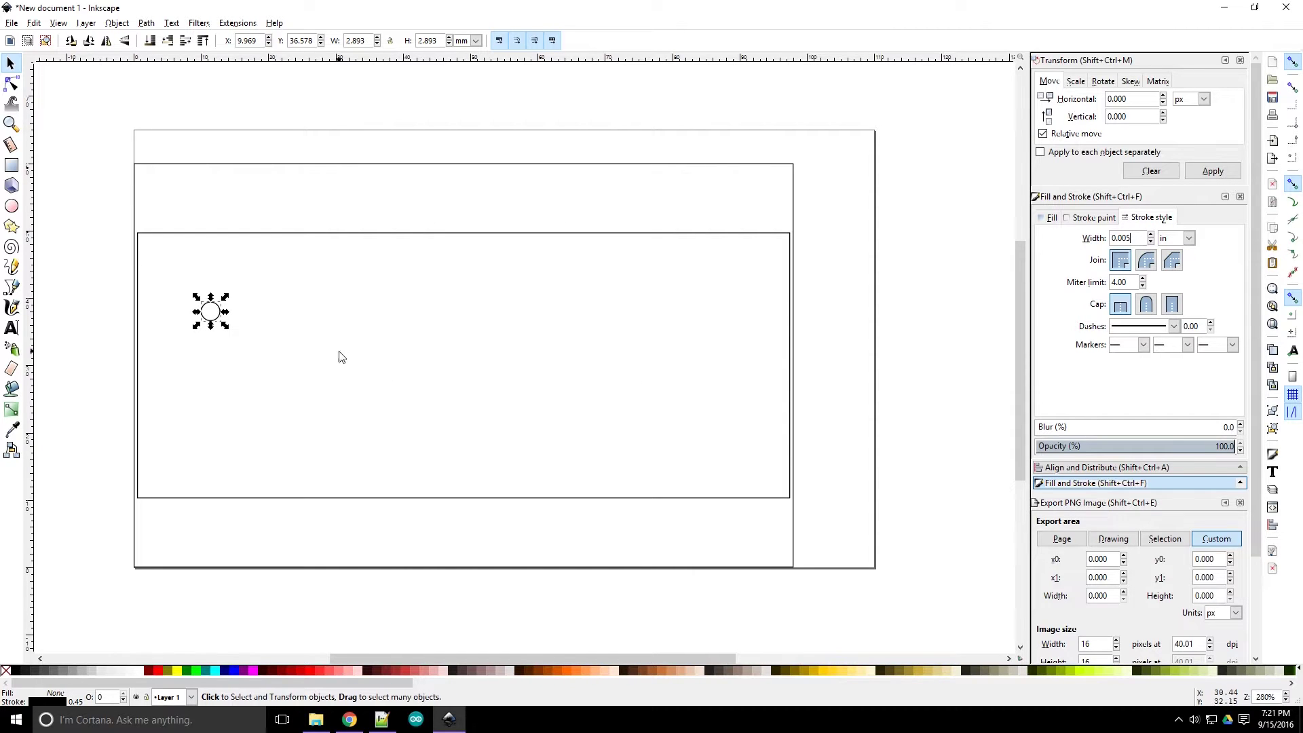
Resize the circle to 3.3 mm in width and height.
{"action": "left_click", "coordinate": [342, 357]}
{"action": "left_click", "coordinate": [220, 311]}
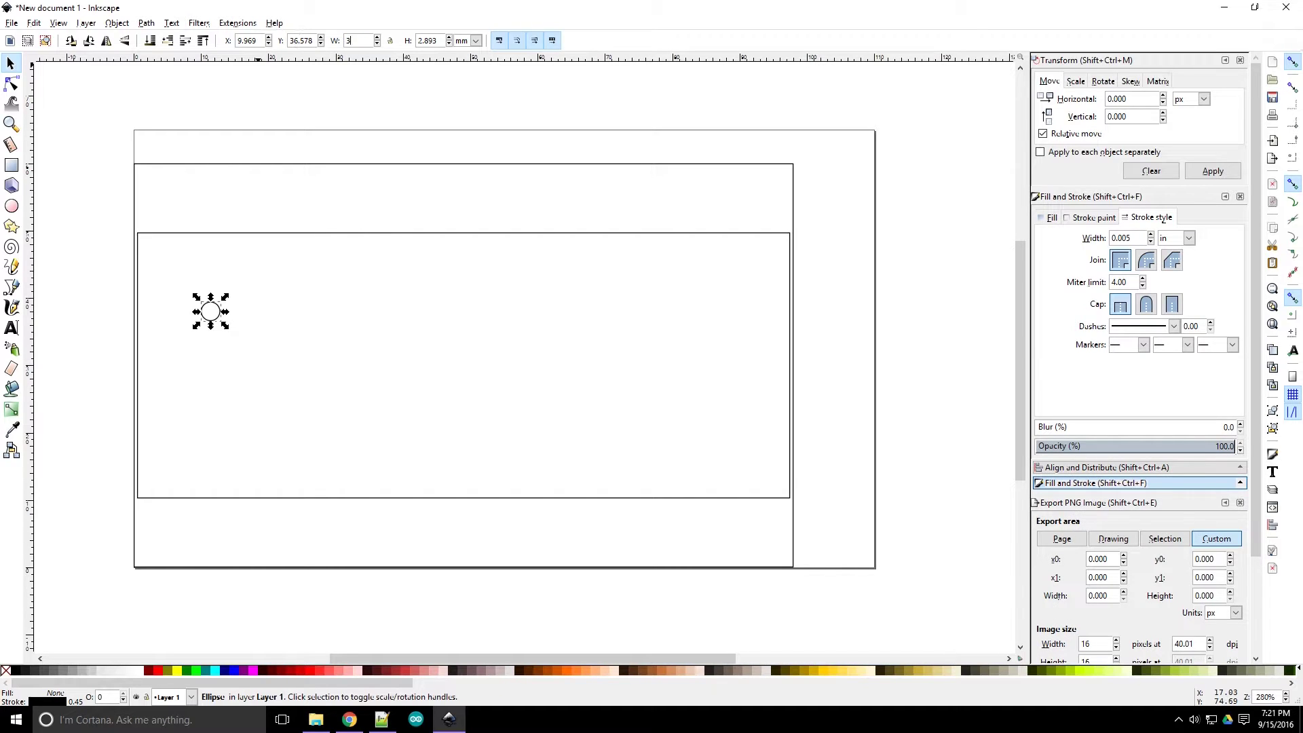
{"action": "type", "text": "3"}
{"action": "key", "text": "Return"}
{"action": "triple_click", "coordinate": [432, 42]}
{"action": "type", "text": "3.3"}
{"action": "key", "text": "Return"}
{"action": "type", "text": "3.3"}
{"action": "key", "text": "Return"}
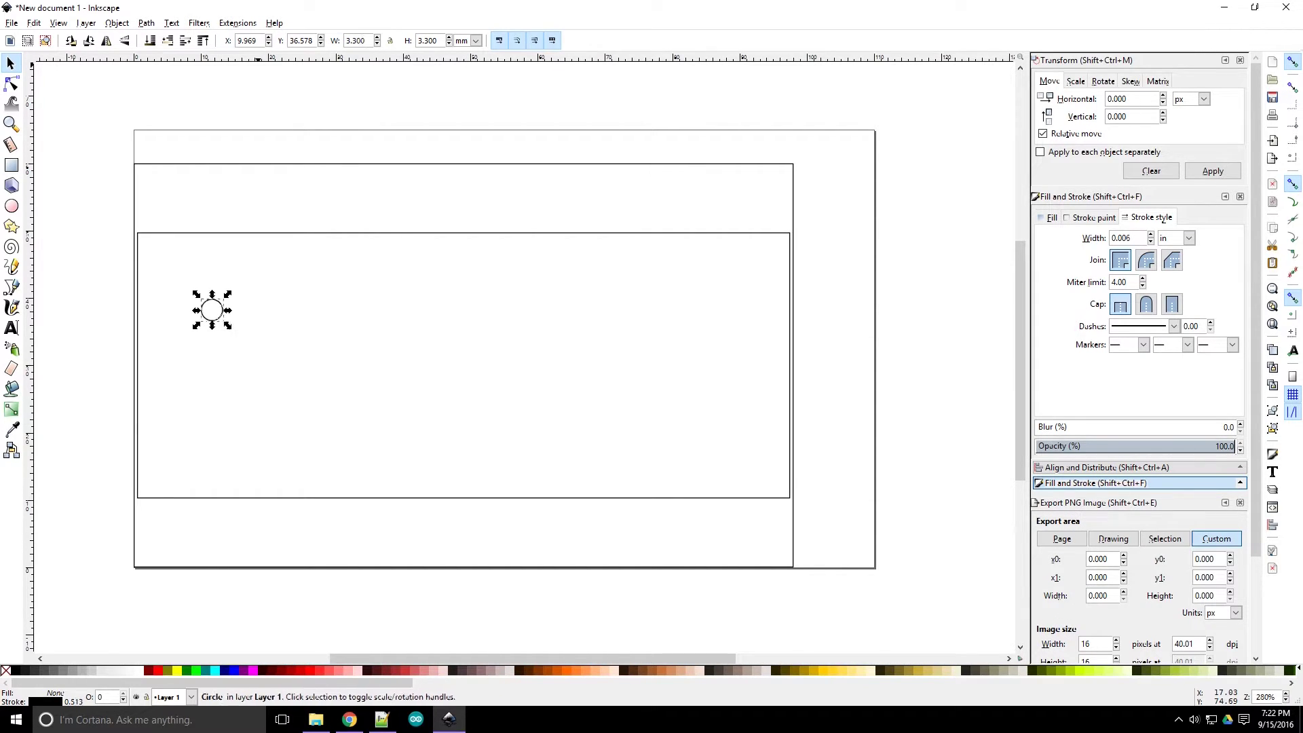
Move the circle to the board outline's lower-left corner, at X 0.5 mm and Y 2.5 mm.
{"action": "left_click", "coordinate": [323, 309]}
{"action": "left_click", "coordinate": [213, 321]}
{"action": "left_click_drag", "start_coordinate": [213, 321], "coordinate": [165, 564]}
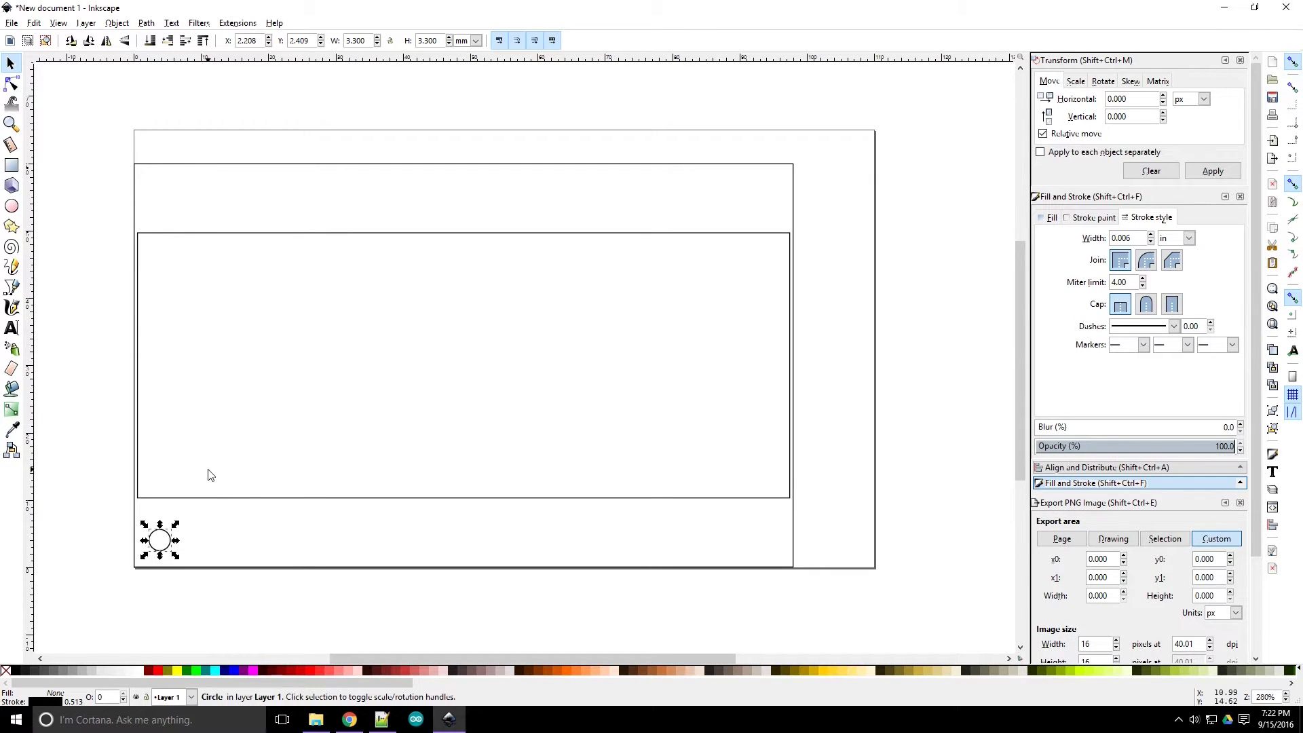
{"action": "double_click", "coordinate": [257, 43]}
{"action": "type", "text": "0.5"}
{"action": "key", "text": "Return"}
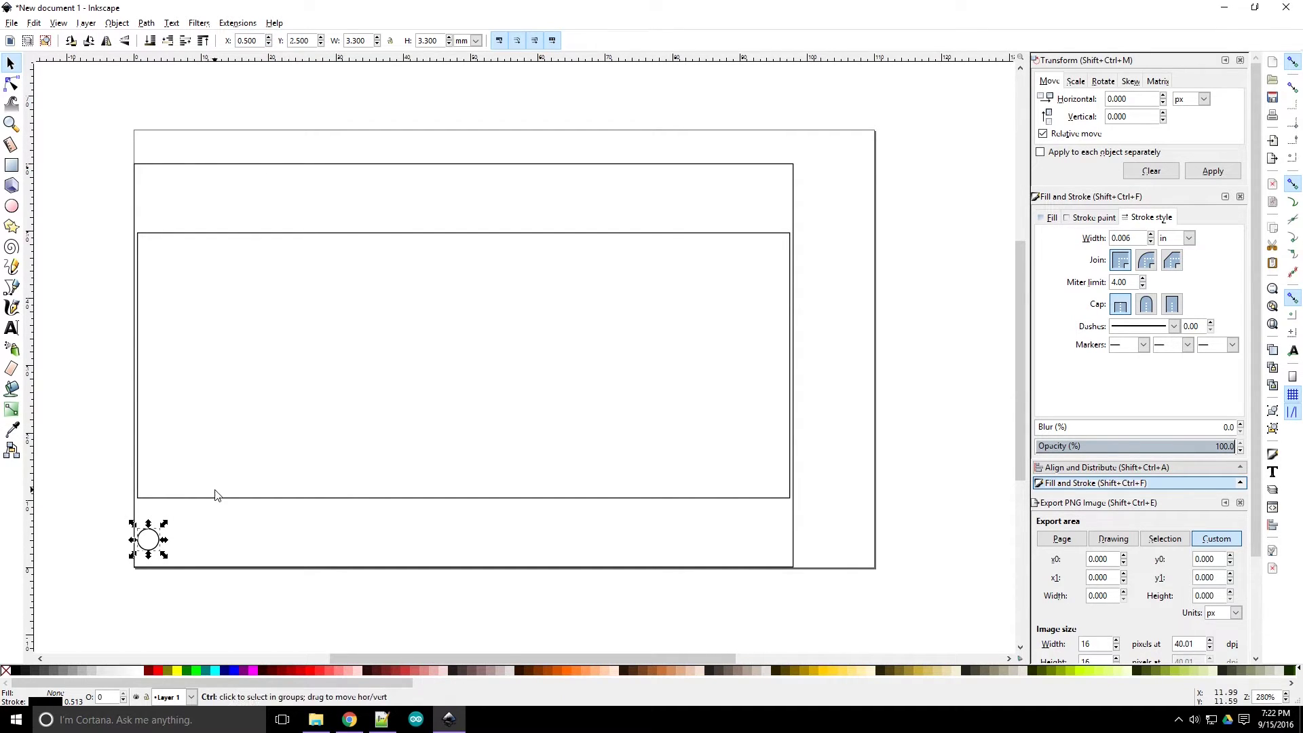
Draw a third rectangle over the board outline and set its size to 93 mm wide and 55 mm high.
{"action": "scroll", "coordinate": [200, 296], "scroll_direction": "left", "scroll_amount": 2}
{"action": "left_click", "coordinate": [150, 279]}
{"action": "key", "text": "r"}
{"action": "left_click_drag", "start_coordinate": [246, 204], "coordinate": [786, 548]}
{"action": "key", "text": "s"}
{"action": "double_click", "coordinate": [365, 43]}
{"action": "type", "text": "93"}
{"action": "key", "text": "Tab"}
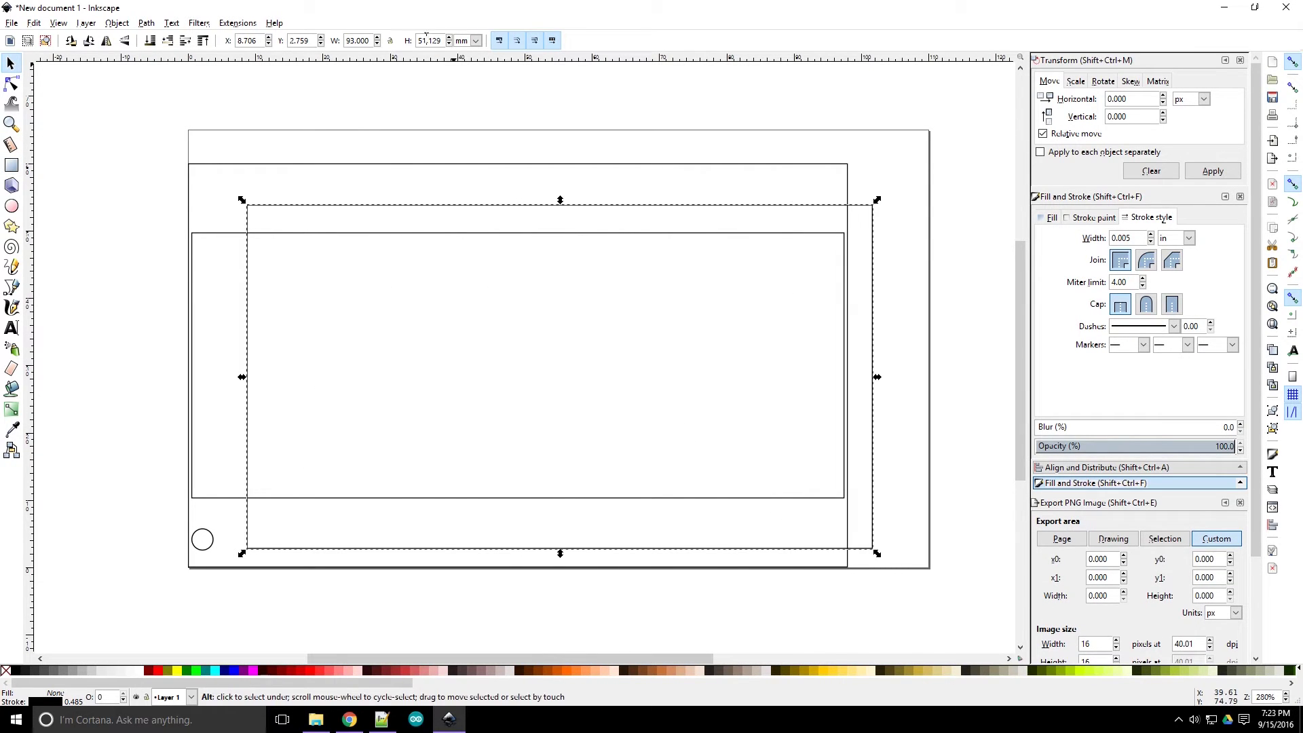
{"action": "type", "text": "55"}
{"action": "key", "text": "Return"}
Change the 93 × 55 mm rectangle's stroke colour to red.
{"action": "left_click", "coordinate": [1051, 218]}
{"action": "left_click", "coordinate": [1087, 219]}
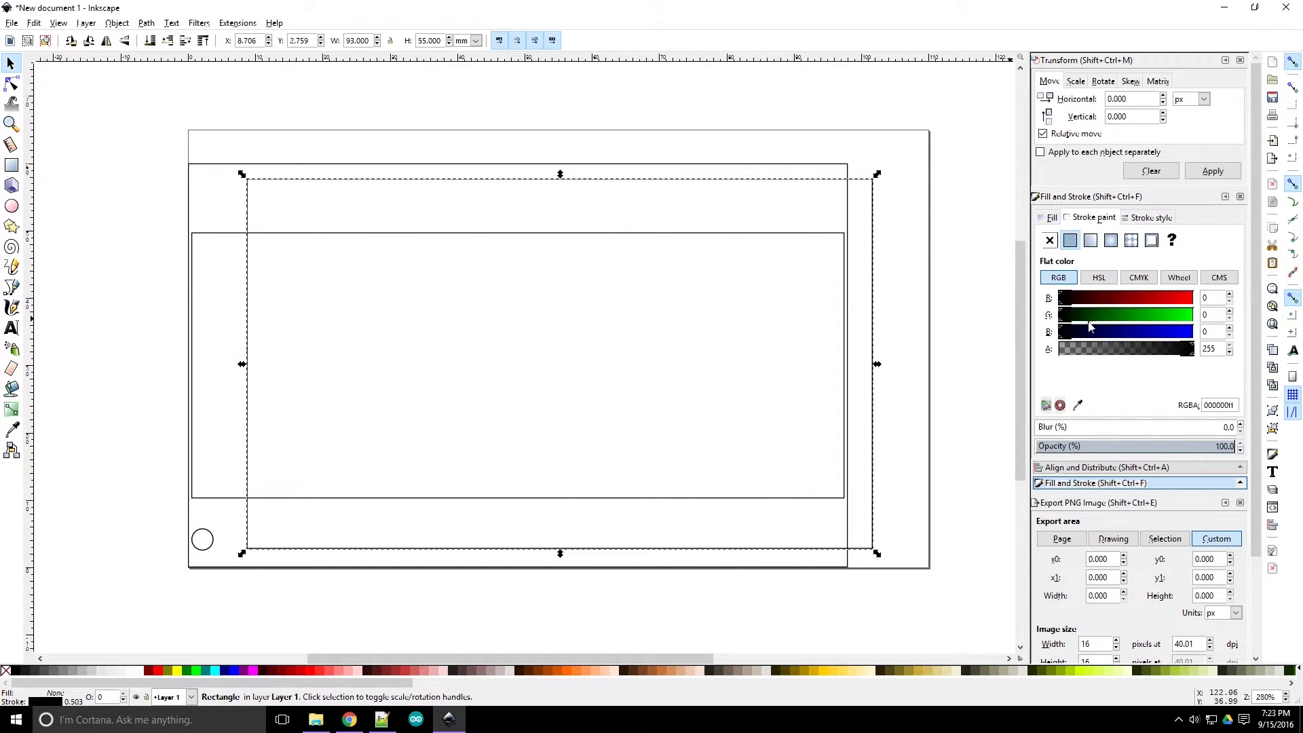
{"action": "left_click_drag", "start_coordinate": [1071, 300], "coordinate": [1196, 300]}
Centre the red 93 × 55 mm rectangle, the display frame and the board outline on each other, horizontally and vertically.
{"action": "left_click", "coordinate": [220, 232], "text": "shift"}
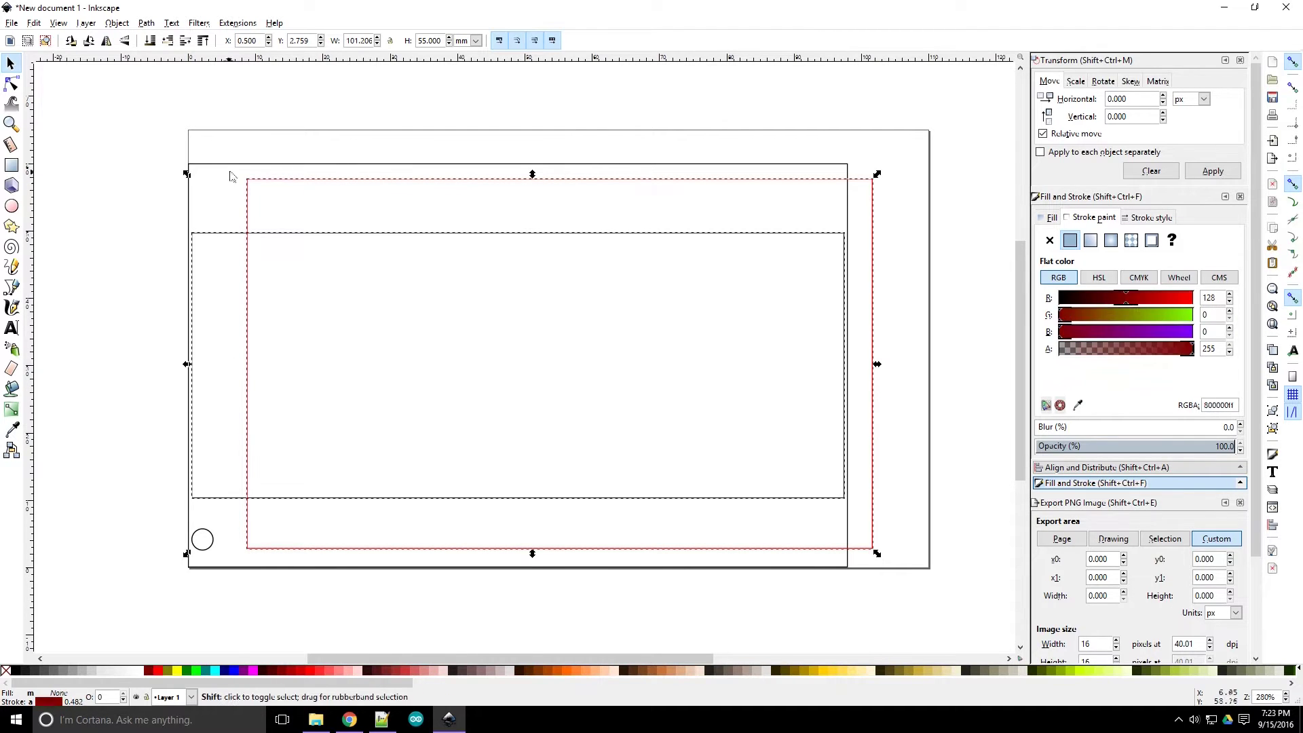
{"action": "left_click", "coordinate": [230, 165], "text": "shift"}
{"action": "left_click", "coordinate": [1116, 467]}
{"action": "left_click", "coordinate": [1162, 262]}
{"action": "left_click", "coordinate": [1162, 285]}
{"action": "left_click", "coordinate": [907, 326]}
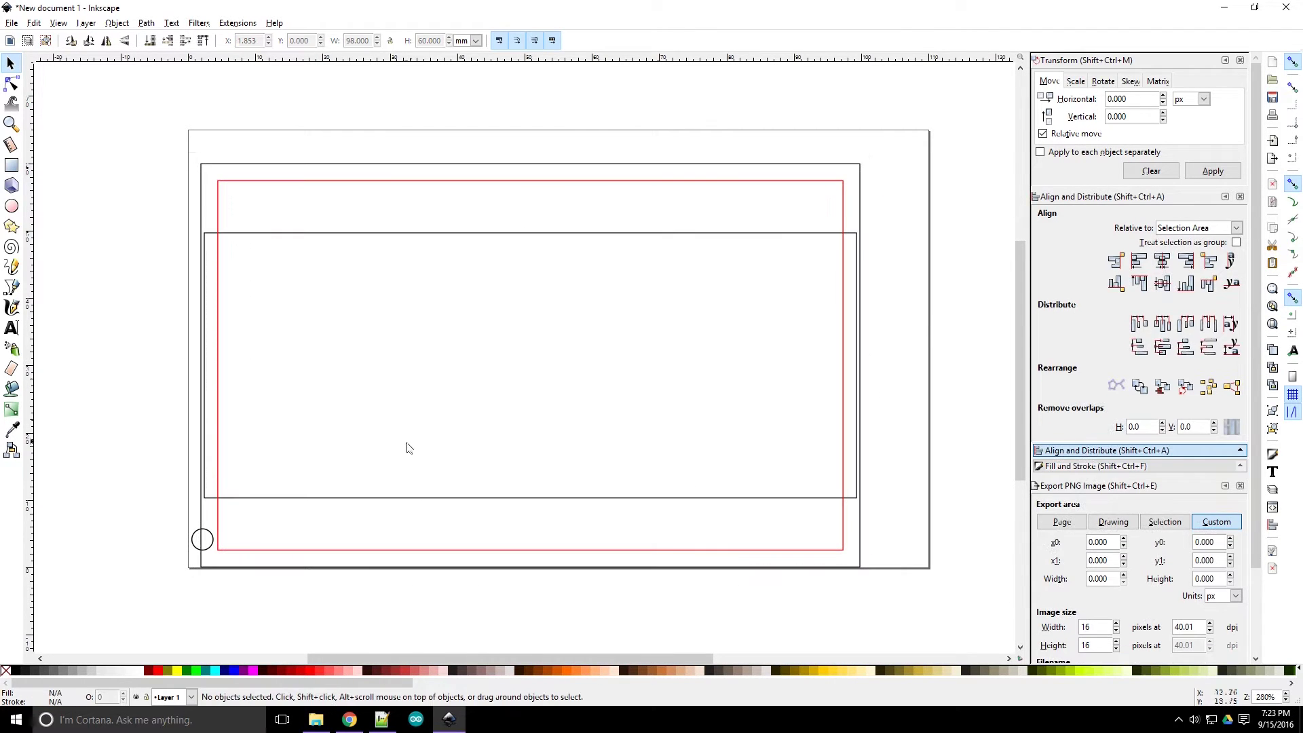
Move the 3.3 mm circle onto the red rectangle's lower-left corner and select it there.
{"action": "left_click_drag", "start_coordinate": [206, 530], "coordinate": [222, 539]}
{"action": "left_click", "coordinate": [218, 530], "text": "shift"}
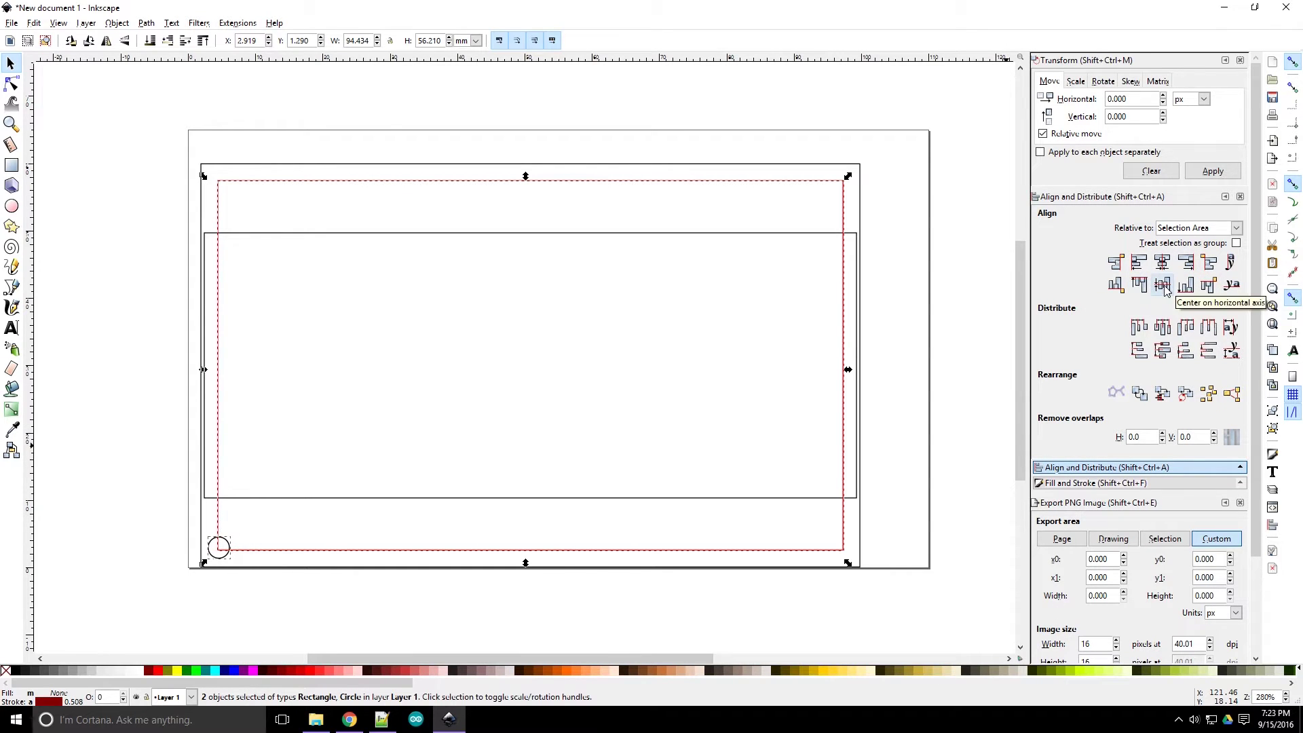
{"action": "scroll", "coordinate": [218, 529], "scroll_direction": "up", "scroll_amount": 5}
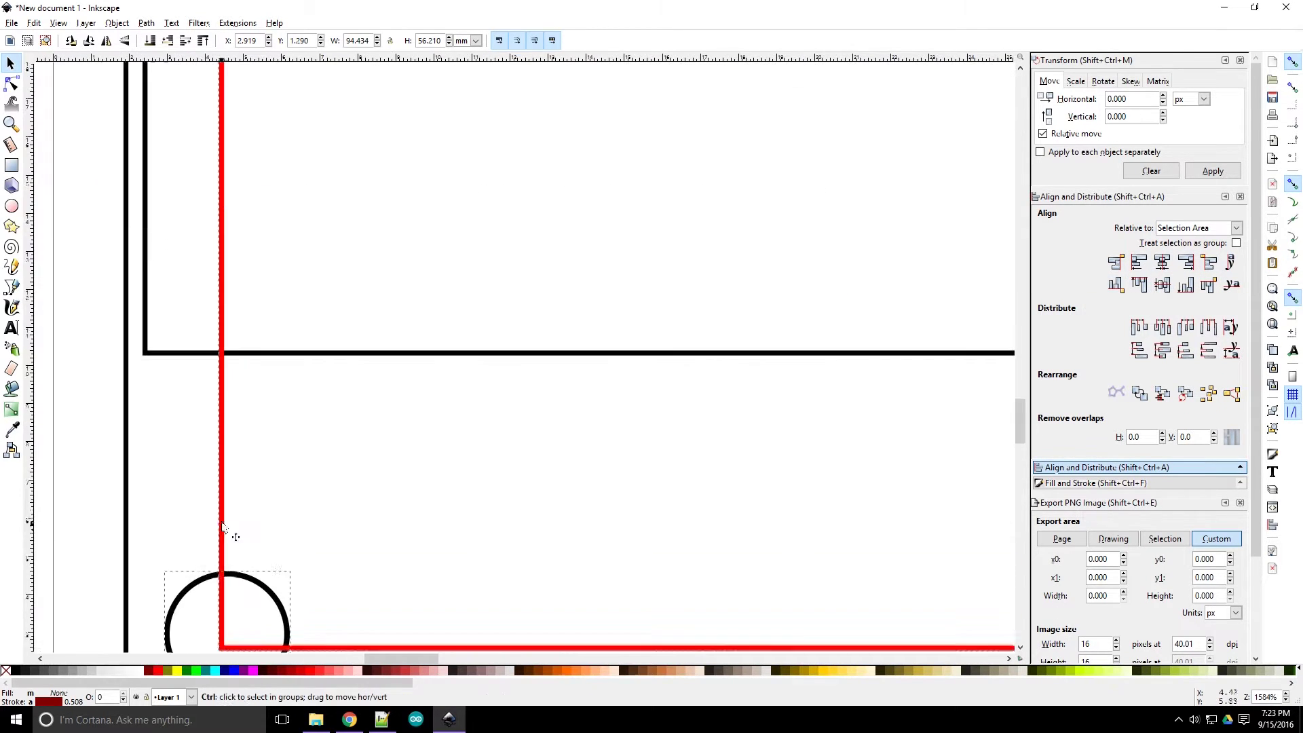
{"action": "scroll", "coordinate": [235, 535], "scroll_direction": "down", "scroll_amount": 4}
{"action": "left_click", "coordinate": [328, 419]}
{"action": "left_click", "coordinate": [202, 477]}
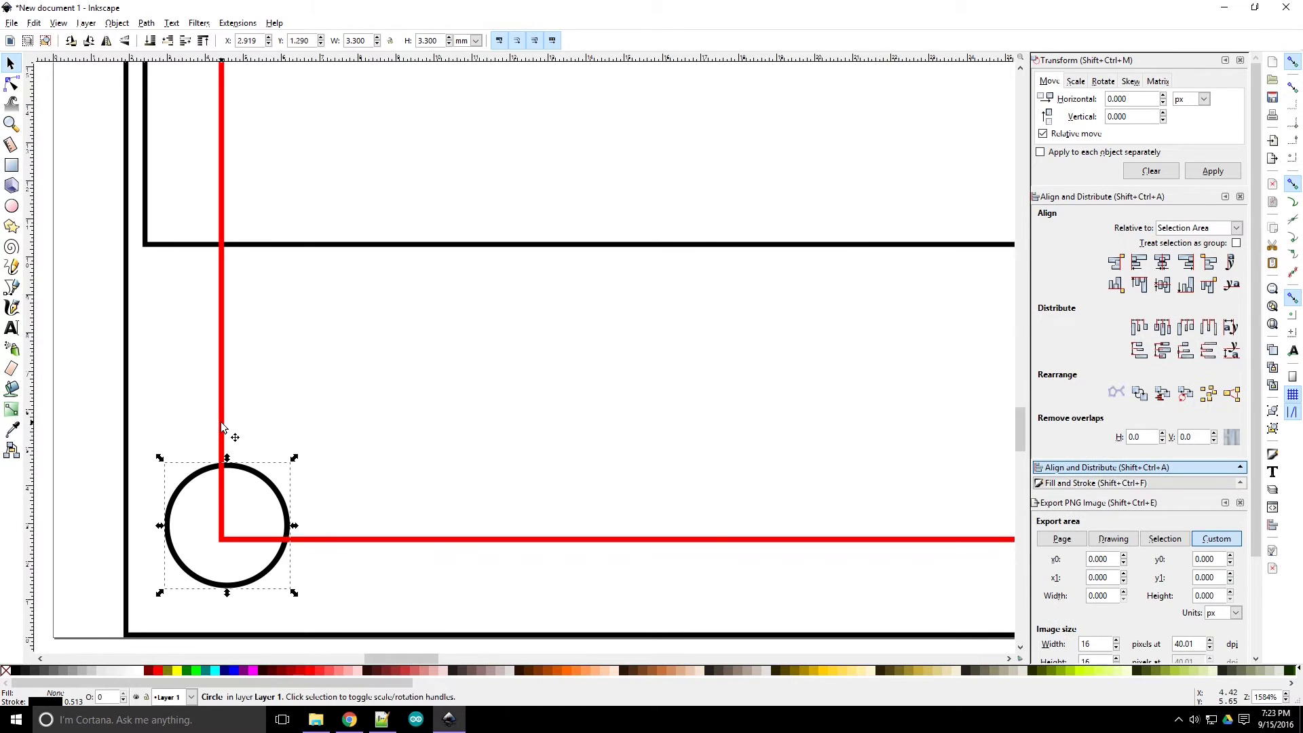
{"action": "left_click", "coordinate": [222, 426]}
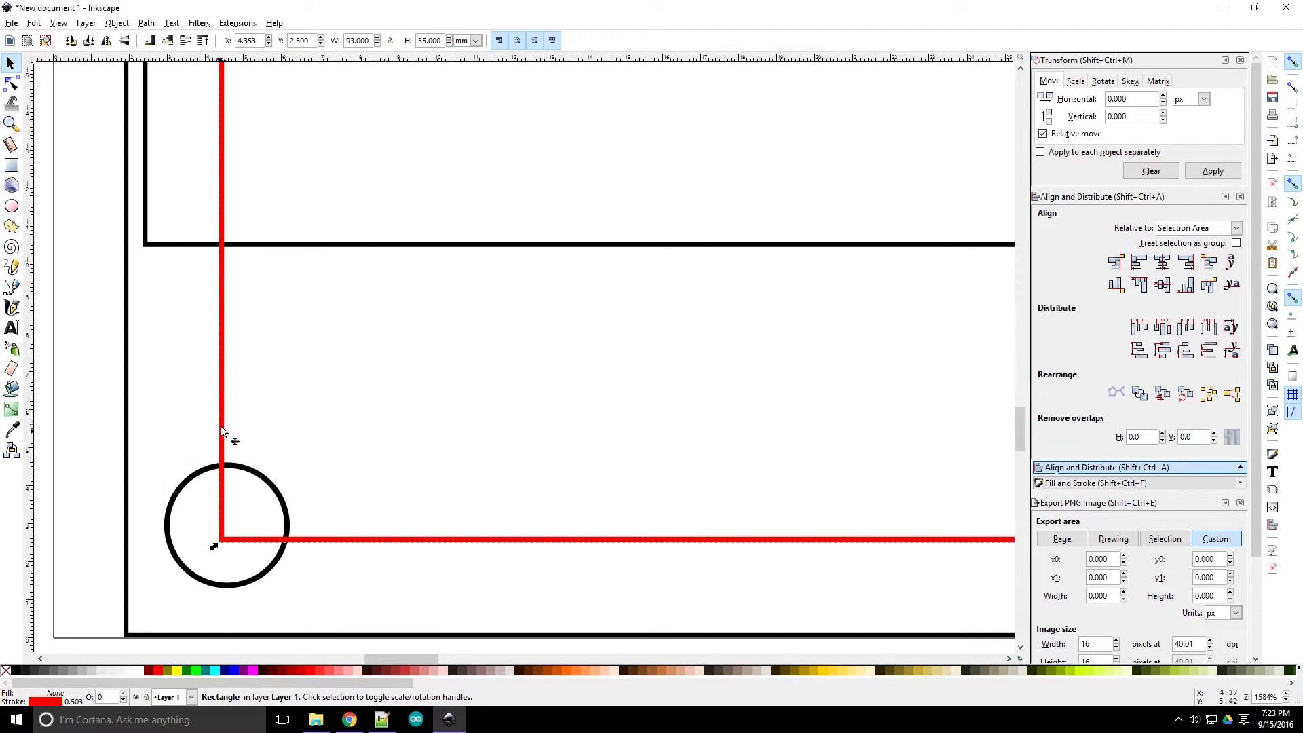
{"action": "left_click", "coordinate": [195, 479]}
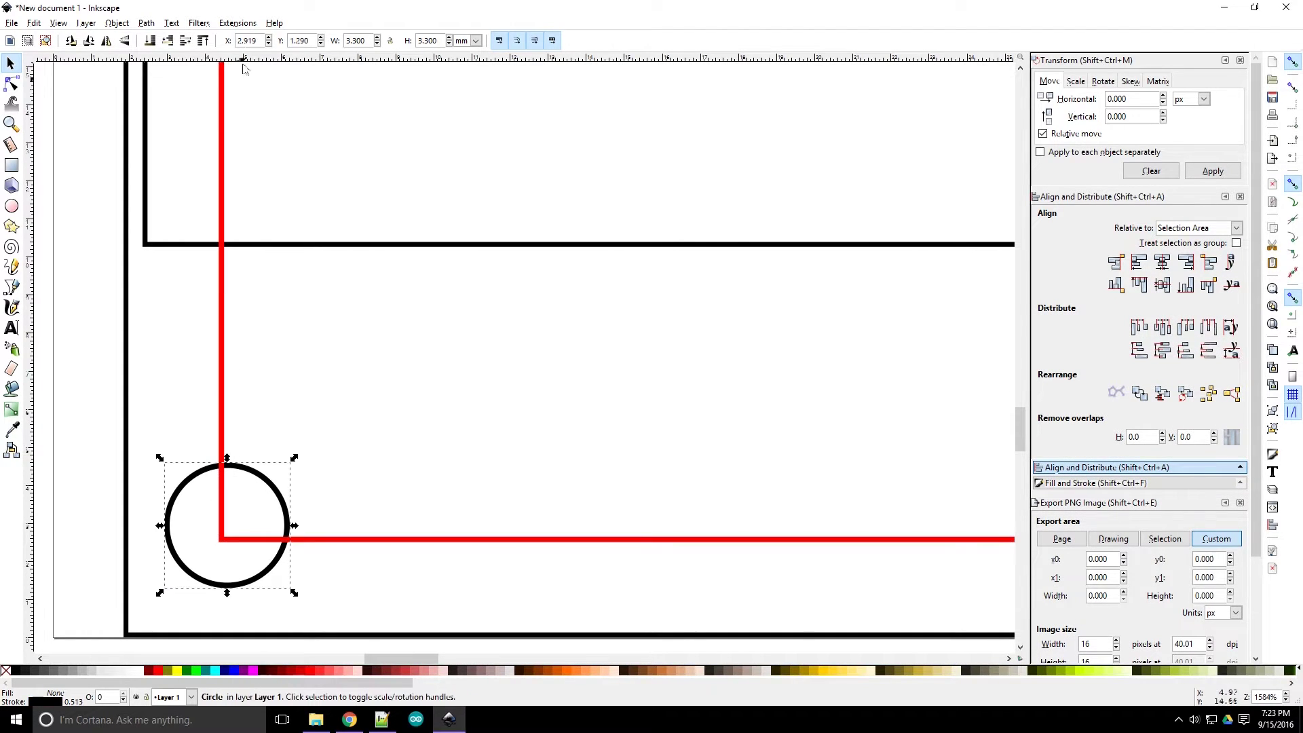
Centre the circle on the red rectangle's lower-left corner by adjusting its position to X 2.75 mm and Y 1 mm.
{"action": "left_click_drag", "start_coordinate": [255, 40], "coordinate": [174, 41]}
{"action": "type", "text": "3.65"}
{"action": "key", "text": "Return"}
{"action": "scroll", "coordinate": [252, 40], "scroll_direction": "down", "scroll_amount": 9}
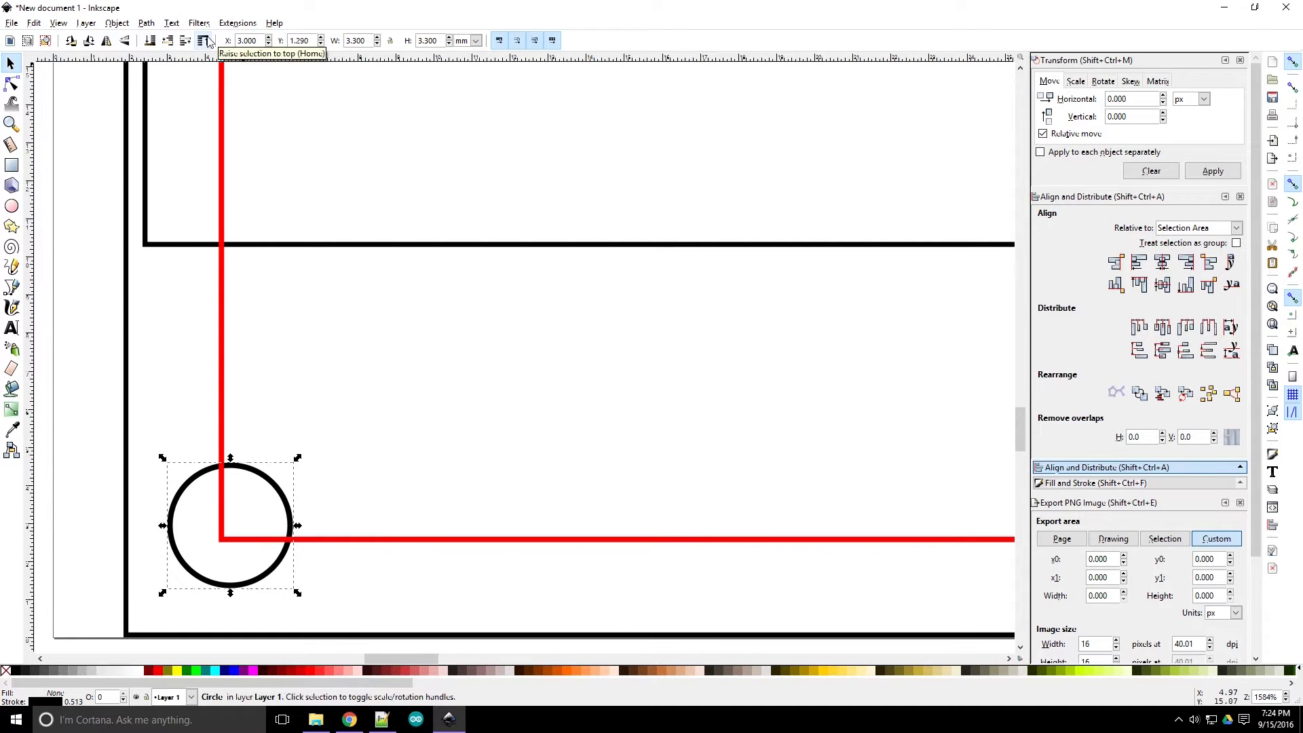
{"action": "scroll", "coordinate": [262, 505], "scroll_direction": "left", "scroll_amount": 1}
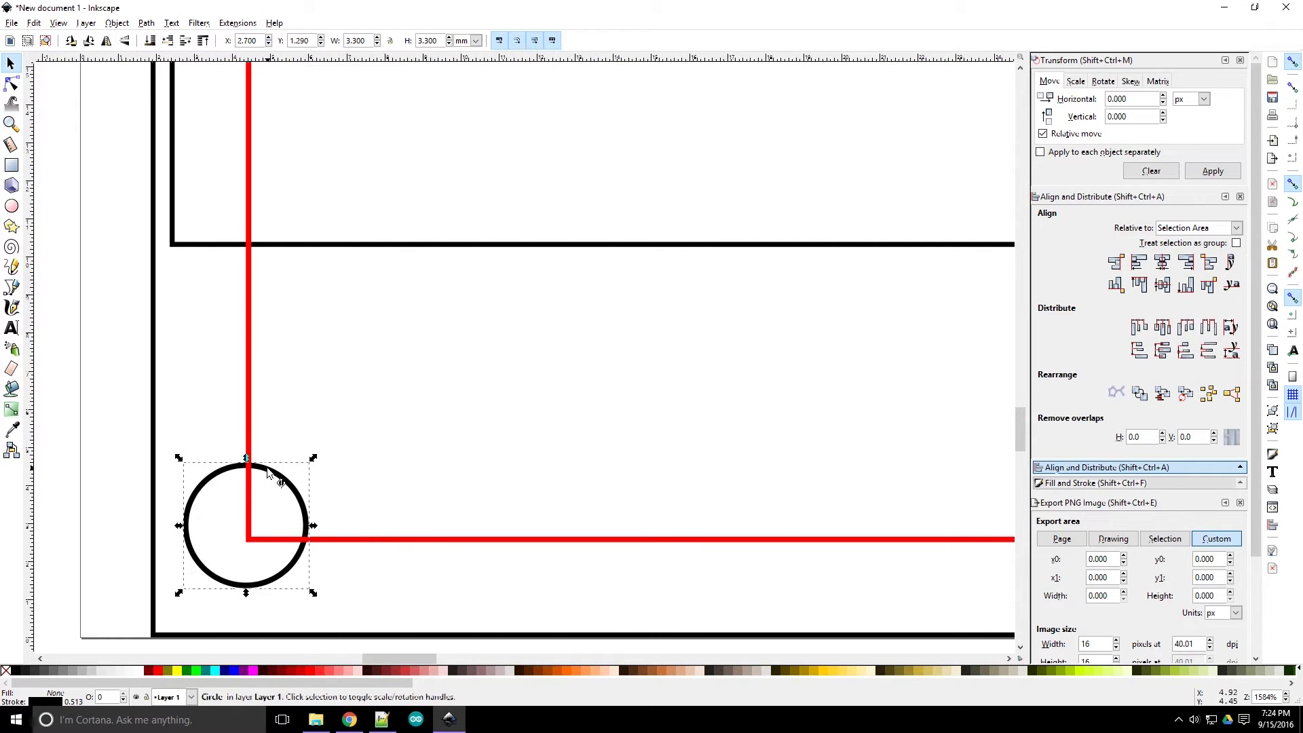
{"action": "left_click_drag", "start_coordinate": [266, 466], "coordinate": [267, 467]}
{"action": "key", "text": "alt+Down"}
{"action": "key", "text": "alt+Down"}
{"action": "key", "text": "alt+Down"}
{"action": "key", "text": "alt+Down"}
{"action": "key", "text": "alt+Down"}
{"action": "key", "text": "alt+Down"}
{"action": "key", "text": "alt+Down"}
{"action": "key", "text": "alt+Down"}
{"action": "key", "text": "alt+Down"}
{"action": "key", "text": "alt+Down"}
{"action": "key", "text": "alt+Down"}
{"action": "key", "text": "alt+Down"}
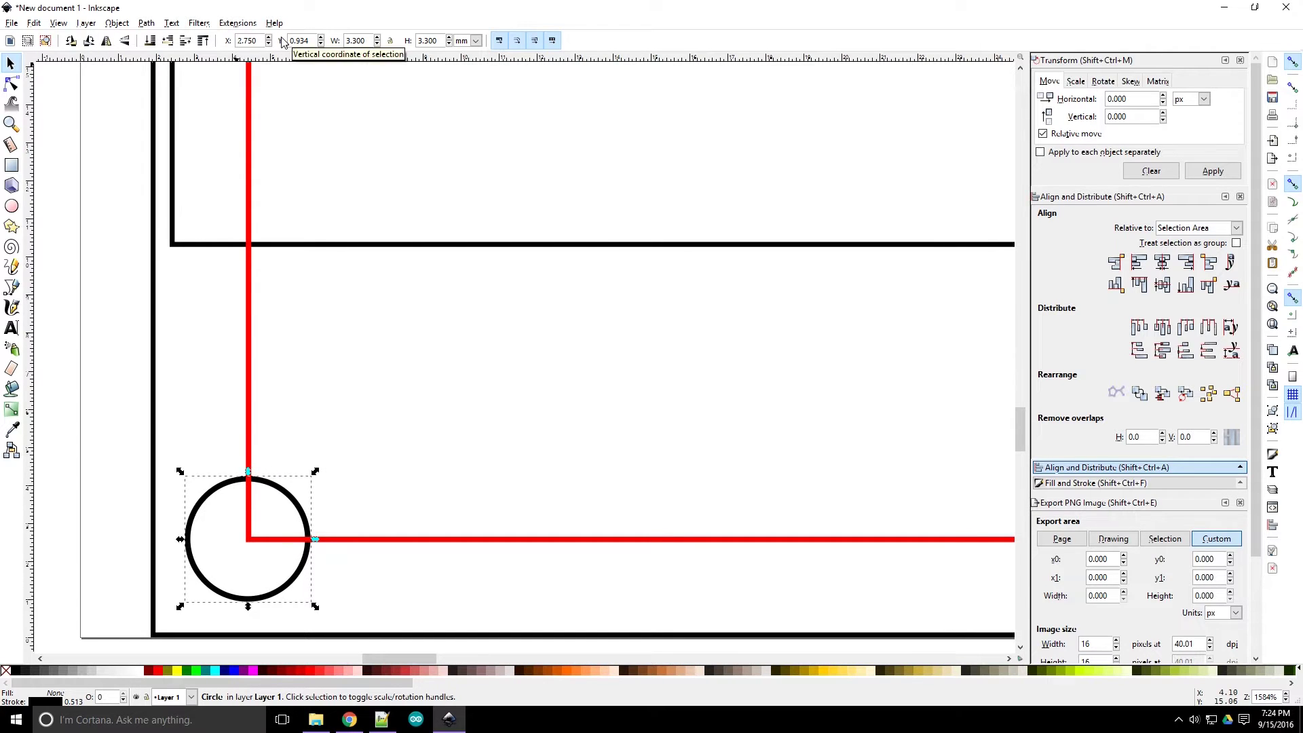
{"action": "key", "text": "Return"}
Duplicate the hole circle and place the copy centred on the red rectangle's lower-right corner.
{"action": "scroll", "coordinate": [340, 500], "scroll_direction": "down", "scroll_amount": 3}
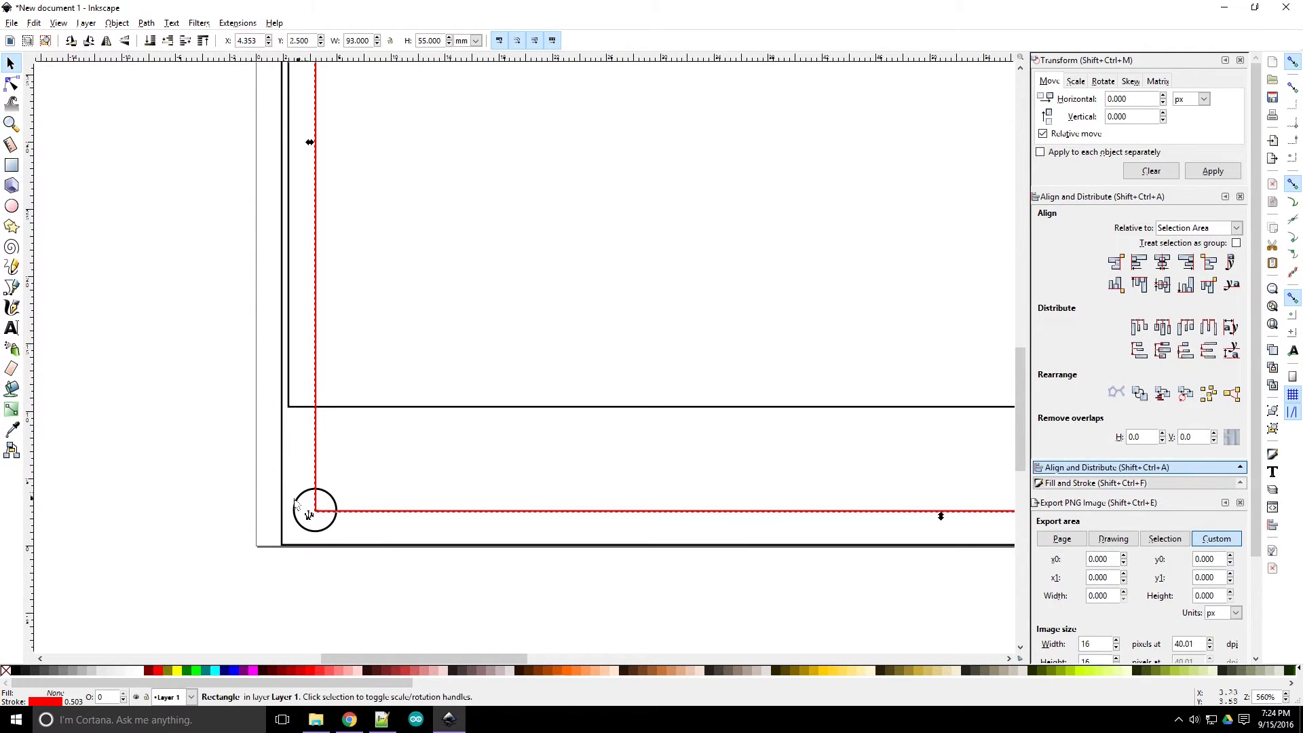
{"action": "scroll", "coordinate": [317, 443], "scroll_direction": "down", "scroll_amount": 2}
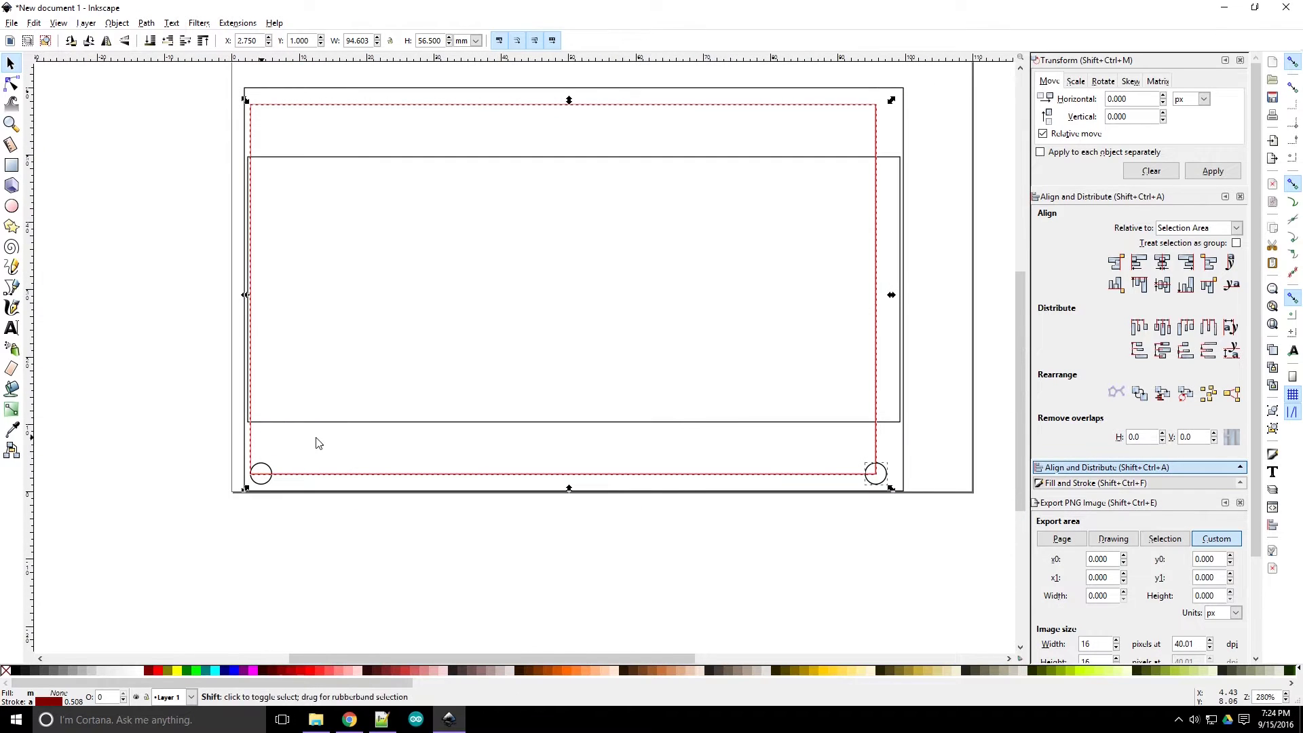
{"action": "key", "text": "ctrl+z"}
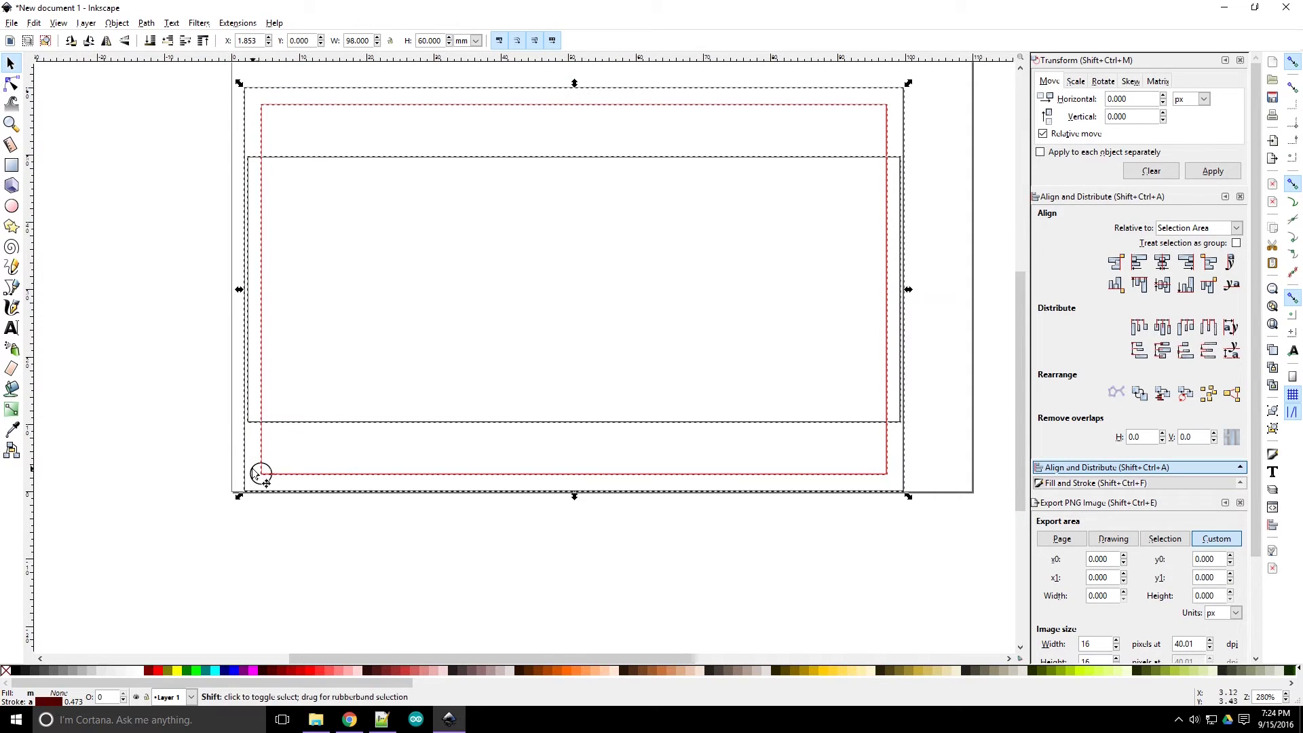
{"action": "left_click", "coordinate": [161, 424]}
{"action": "left_click", "coordinate": [260, 473]}
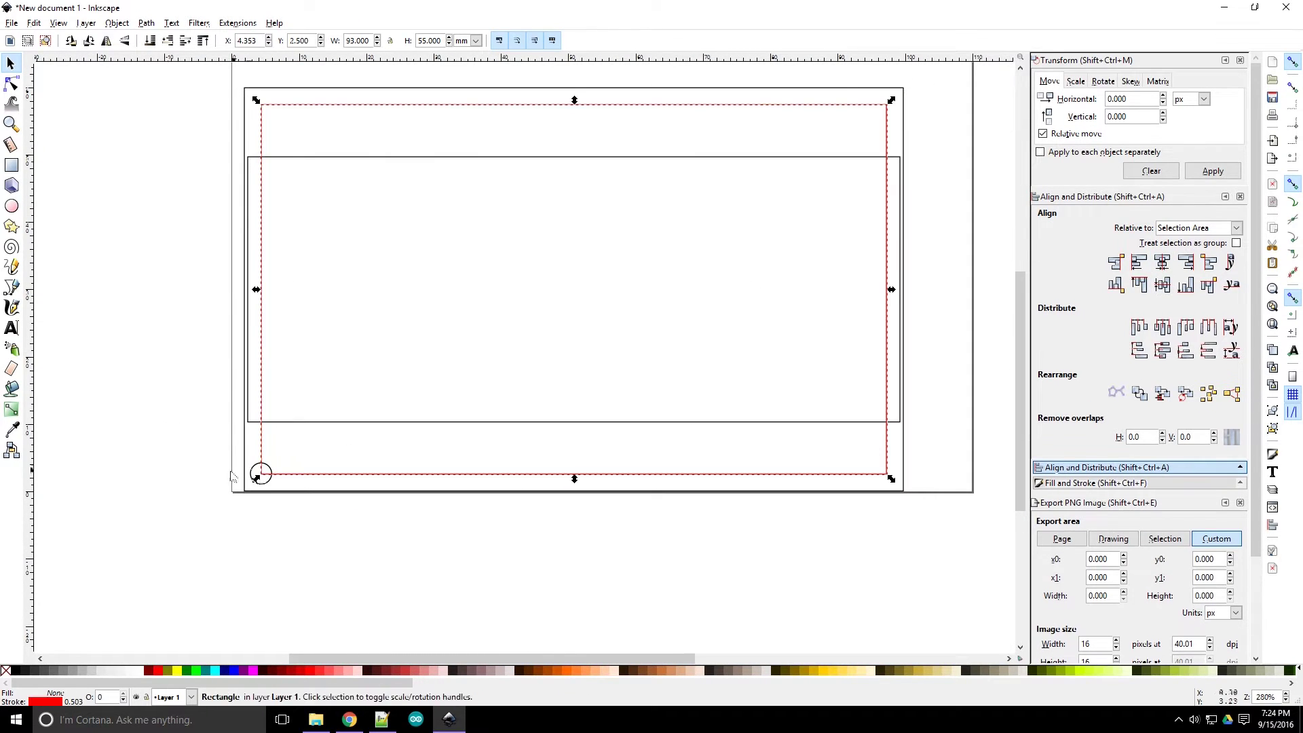
{"action": "scroll", "coordinate": [261, 474], "scroll_direction": "up", "scroll_amount": 4}
{"action": "left_click", "coordinate": [243, 434]}
{"action": "scroll", "coordinate": [197, 360], "scroll_direction": "down", "scroll_amount": 4}
{"action": "scroll", "coordinate": [588, 398], "scroll_direction": "up", "scroll_amount": 2}
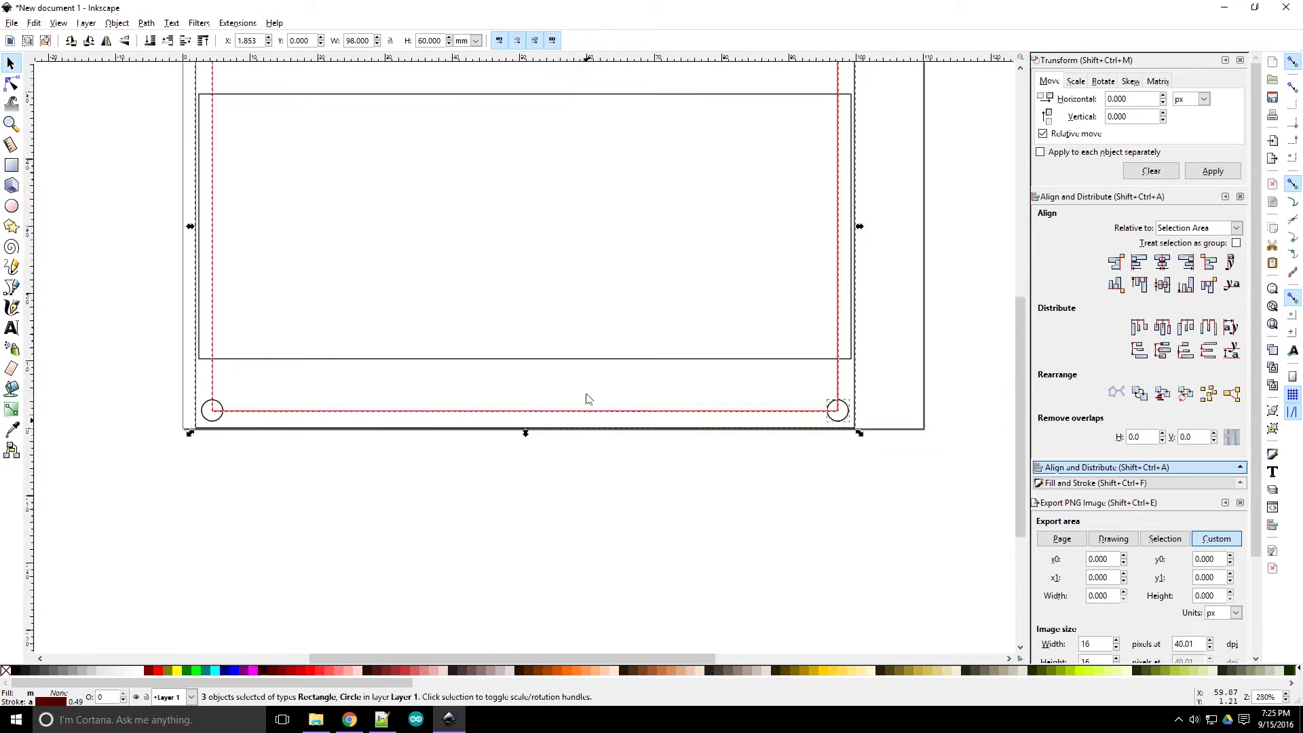
Duplicate the two lower circles and place the copies on the red rectangle's upper corners.
{"action": "left_click", "coordinate": [587, 400]}
{"action": "left_click", "coordinate": [838, 445]}
{"action": "left_click", "coordinate": [219, 438], "text": "shift"}
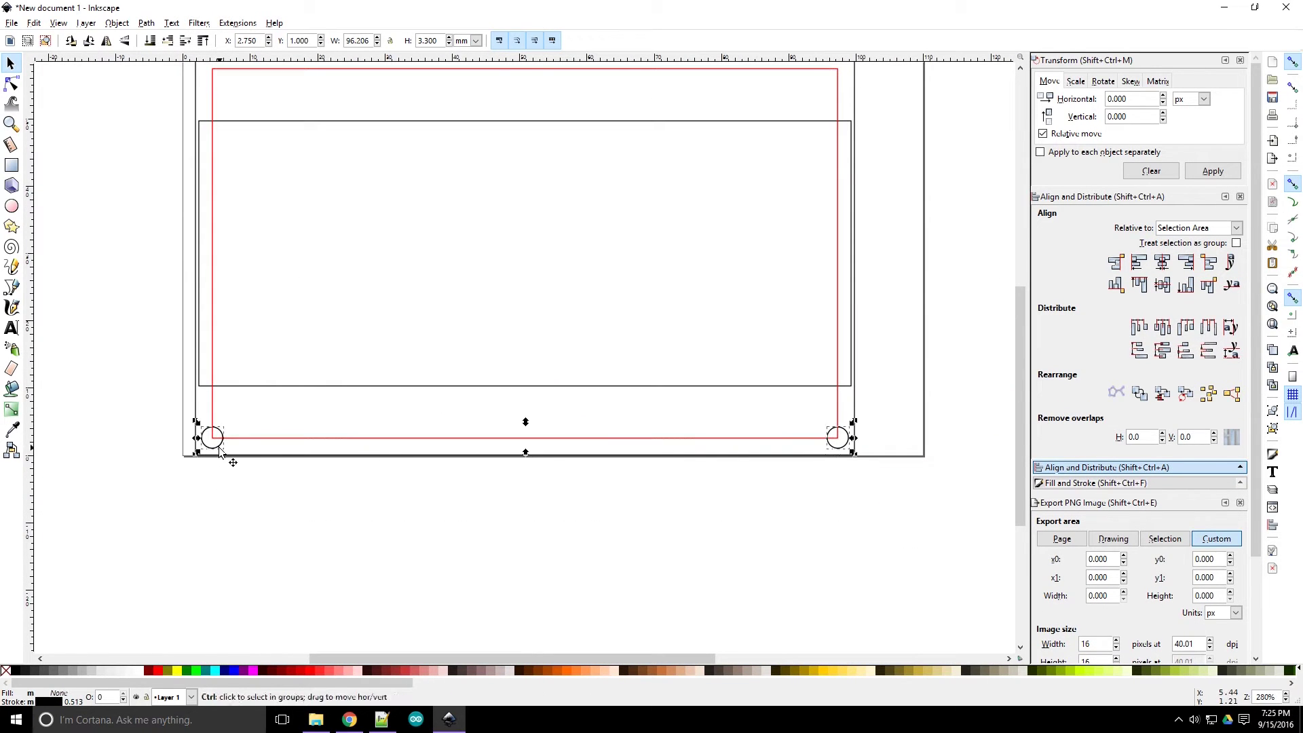
{"action": "scroll", "coordinate": [147, 371], "scroll_direction": "up", "scroll_amount": 1}
{"action": "left_click", "coordinate": [148, 372]}
{"action": "scroll", "coordinate": [155, 373], "scroll_direction": "down", "scroll_amount": 1}
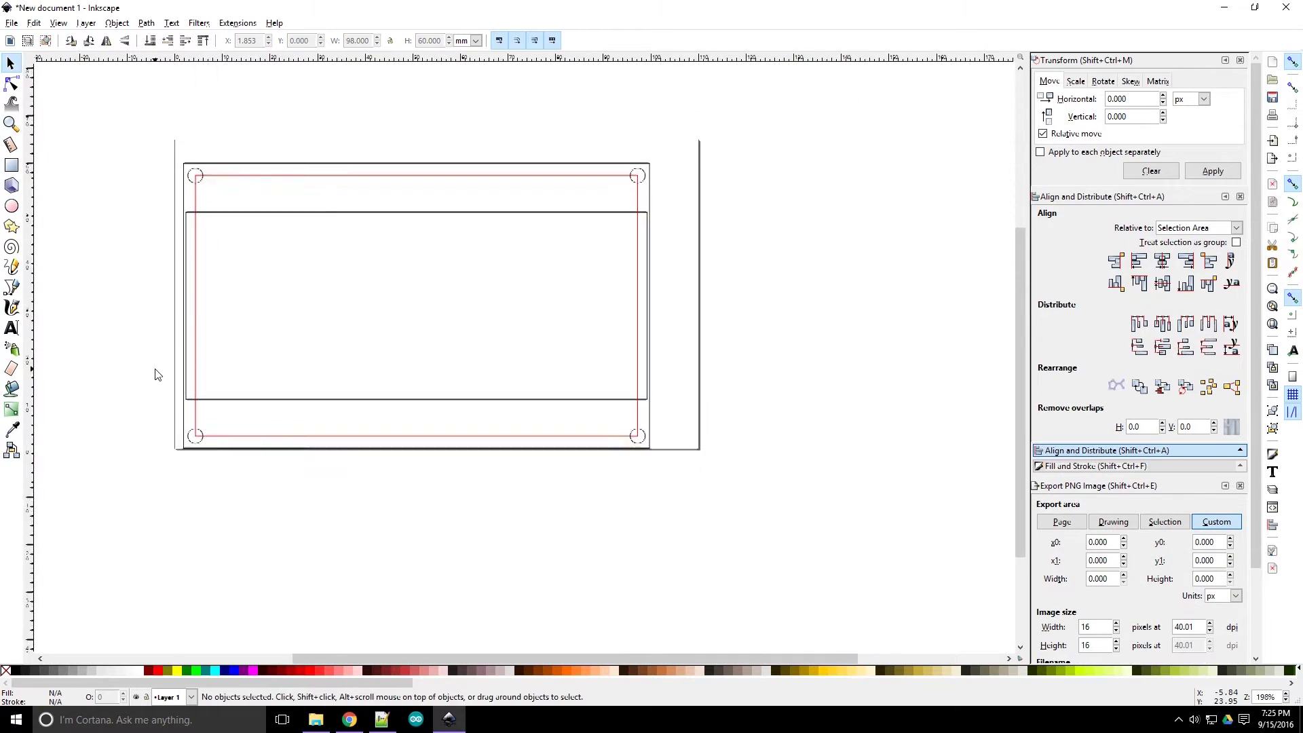
Draw a rectangle inside the module outline and set its size to 76 mm wide and 26 mm high.
{"action": "scroll", "coordinate": [155, 374], "scroll_direction": "up", "scroll_amount": 1}
{"action": "scroll", "coordinate": [156, 374], "scroll_direction": "left", "scroll_amount": 4}
{"action": "scroll", "coordinate": [166, 373], "scroll_direction": "up", "scroll_amount": 1}
{"action": "scroll", "coordinate": [181, 375], "scroll_direction": "up", "scroll_amount": 1}
{"action": "scroll", "coordinate": [198, 378], "scroll_direction": "down", "scroll_amount": 1}
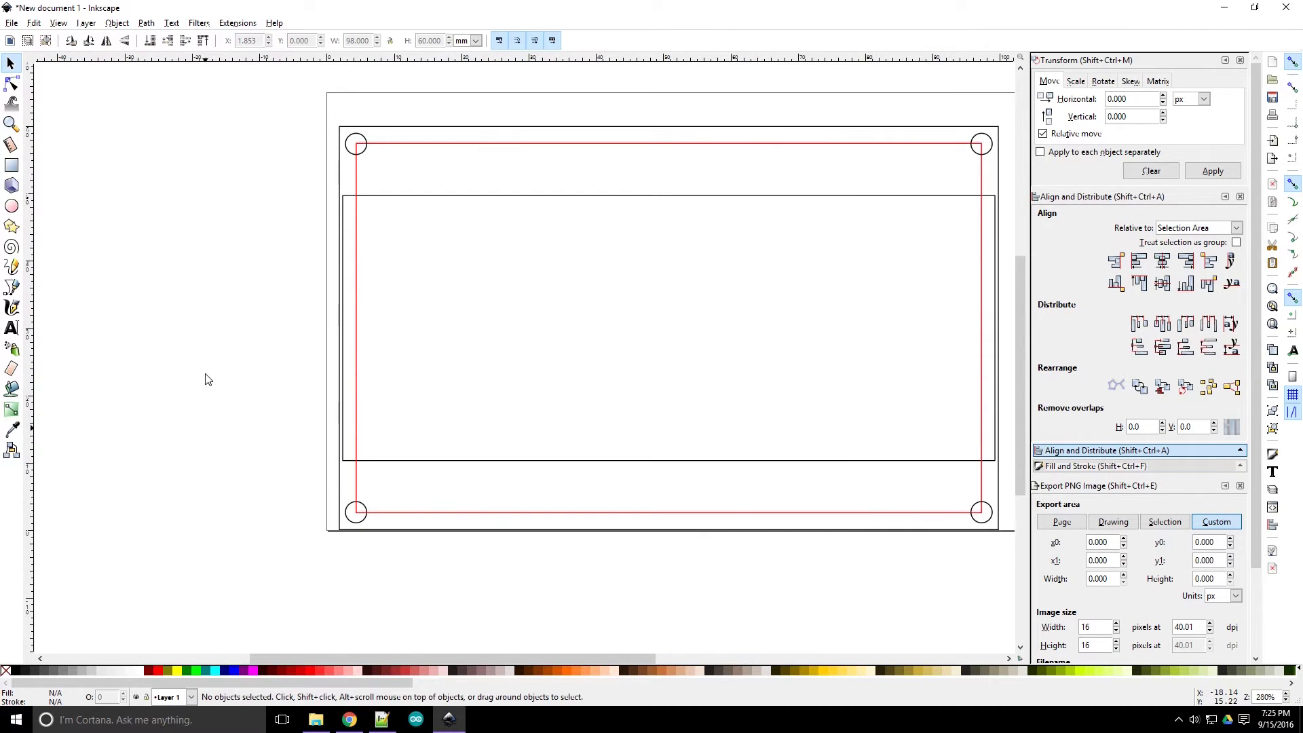
{"action": "scroll", "coordinate": [207, 378], "scroll_direction": "right", "scroll_amount": 5}
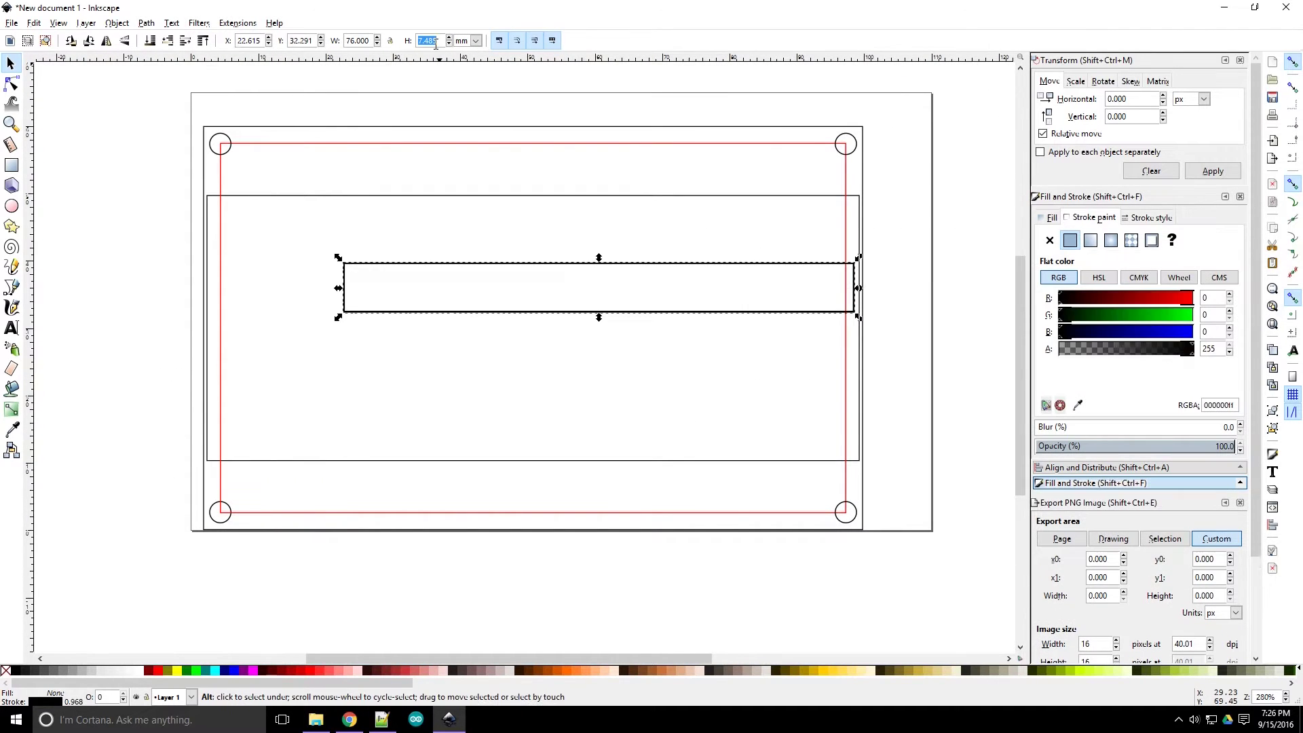
{"action": "type", "text": "26"}
{"action": "key", "text": "Return"}
Thin the 76 × 26 mm rectangle's stroke and re-enter its 76 mm width.
{"action": "left_click", "coordinate": [1147, 217]}
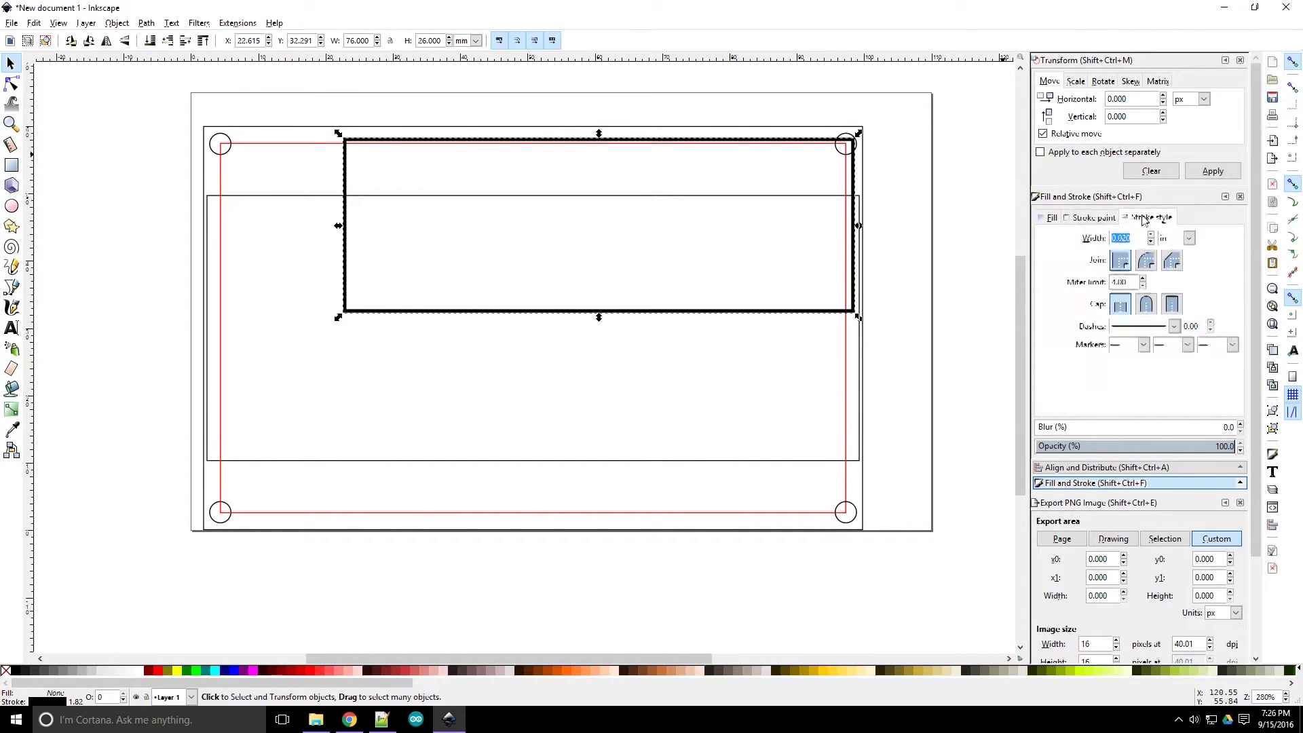
{"action": "type", "text": "01"}
{"action": "key", "text": "Return"}
{"action": "left_click_drag", "start_coordinate": [368, 40], "coordinate": [346, 41]}
Centre all four rectangles on each other, both horizontally and vertically.
{"action": "scroll", "coordinate": [580, 235], "scroll_direction": "down", "scroll_amount": 1}
{"action": "left_click", "coordinate": [1139, 466]}
{"action": "left_click", "coordinate": [1161, 261]}
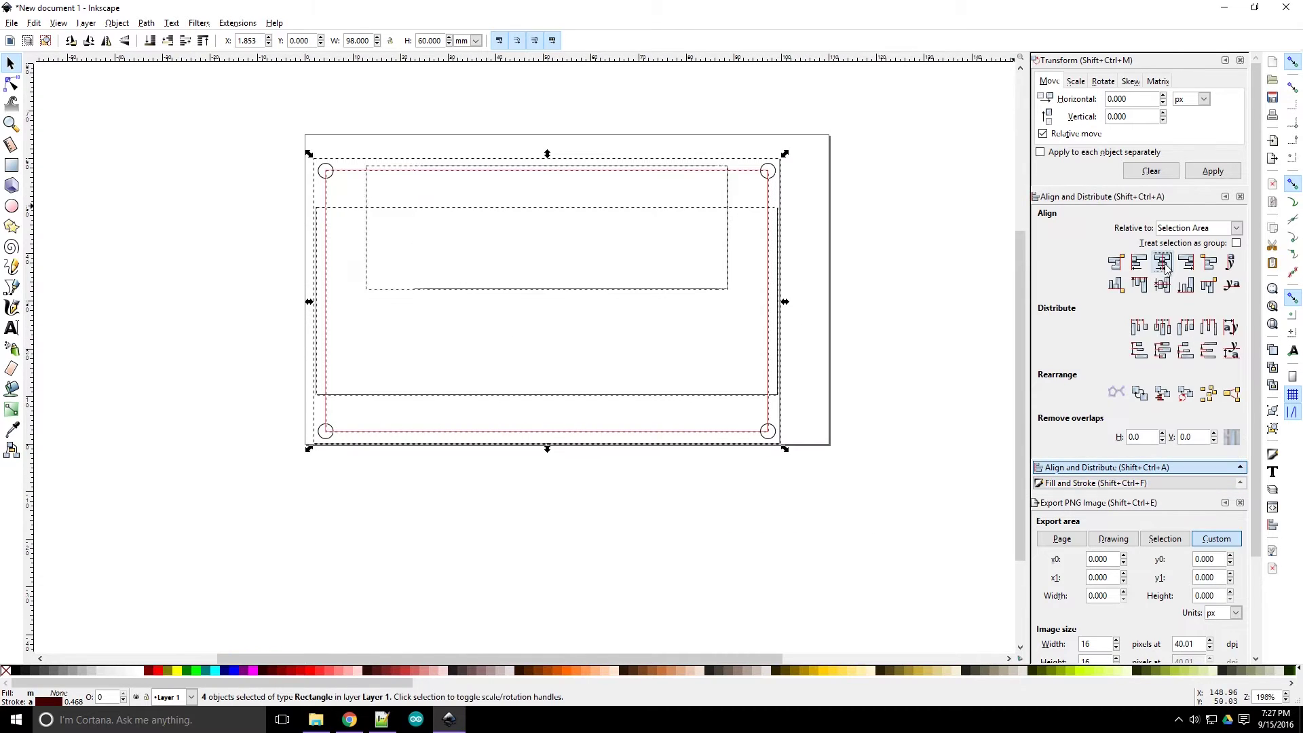
{"action": "left_click", "coordinate": [1162, 283]}
{"action": "left_click", "coordinate": [444, 244]}
{"action": "key", "text": "ctrl+a"}
{"action": "scroll", "coordinate": [489, 216], "scroll_direction": "up", "scroll_amount": 1}
{"action": "scroll", "coordinate": [462, 245], "scroll_direction": "right", "scroll_amount": 1}
{"action": "left_click", "coordinate": [462, 250]}
Change the stroke colour of the 97 × 39.5 mm display frame to red.
{"action": "left_click", "coordinate": [821, 204]}
{"action": "left_click", "coordinate": [1087, 482]}
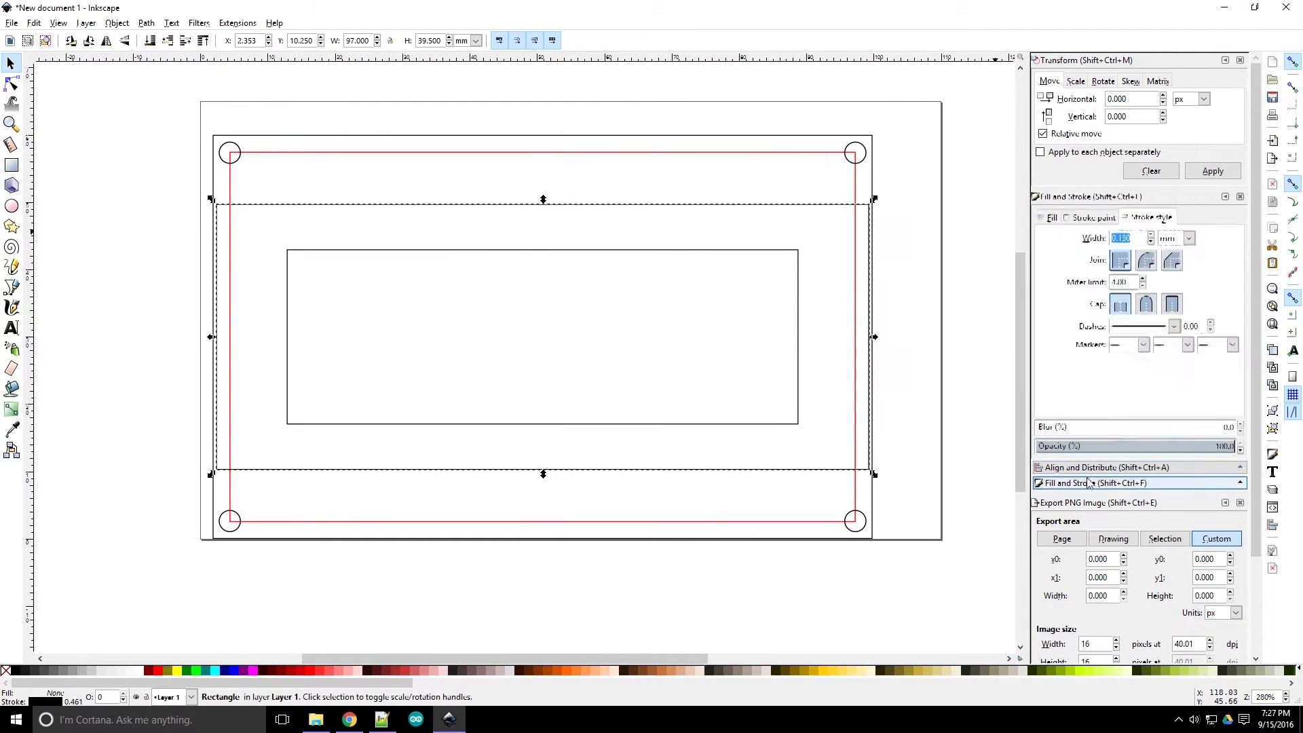
{"action": "left_click", "coordinate": [1092, 217]}
{"action": "left_click", "coordinate": [824, 177]}
{"action": "mouse_move", "coordinate": [1089, 298]}
{"action": "left_mouse_down"}
{"action": "mouse_move", "coordinate": [1194, 297]}
{"action": "mouse_move", "coordinate": [1195, 314]}
{"action": "left_mouse_up"}
Change the stroke colour of the 98 × 60 mm board outline to blue.
{"action": "left_click", "coordinate": [823, 135]}
{"action": "left_click", "coordinate": [872, 285]}
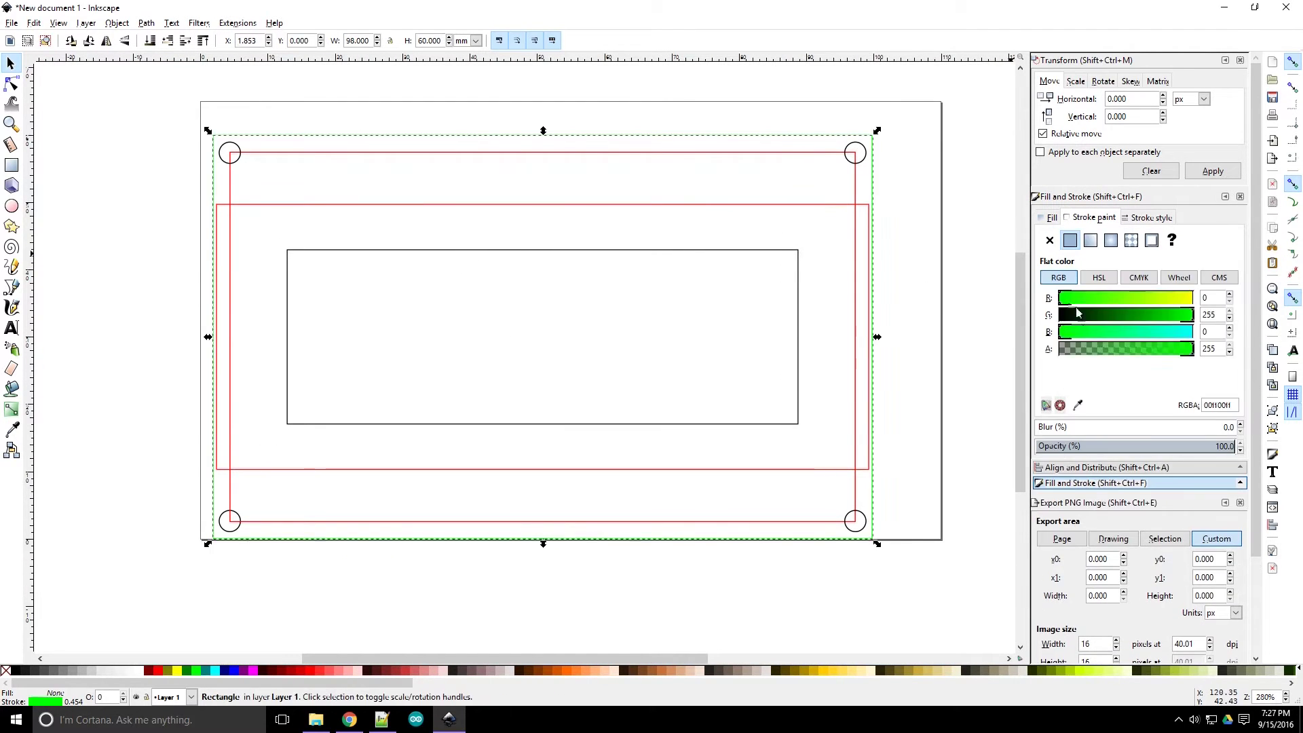
{"action": "left_click", "coordinate": [1059, 315]}
{"action": "left_click_drag", "start_coordinate": [1079, 331], "coordinate": [1194, 331]}
Set the innermost rectangle's width to 78 mm and increase its height.
{"action": "left_click", "coordinate": [654, 285]}
{"action": "scroll", "coordinate": [454, 289], "scroll_direction": "down", "scroll_amount": 1}
{"action": "left_click", "coordinate": [336, 275]}
{"action": "scroll", "coordinate": [459, 292], "scroll_direction": "up", "scroll_amount": 1}
{"action": "double_click", "coordinate": [357, 41]}
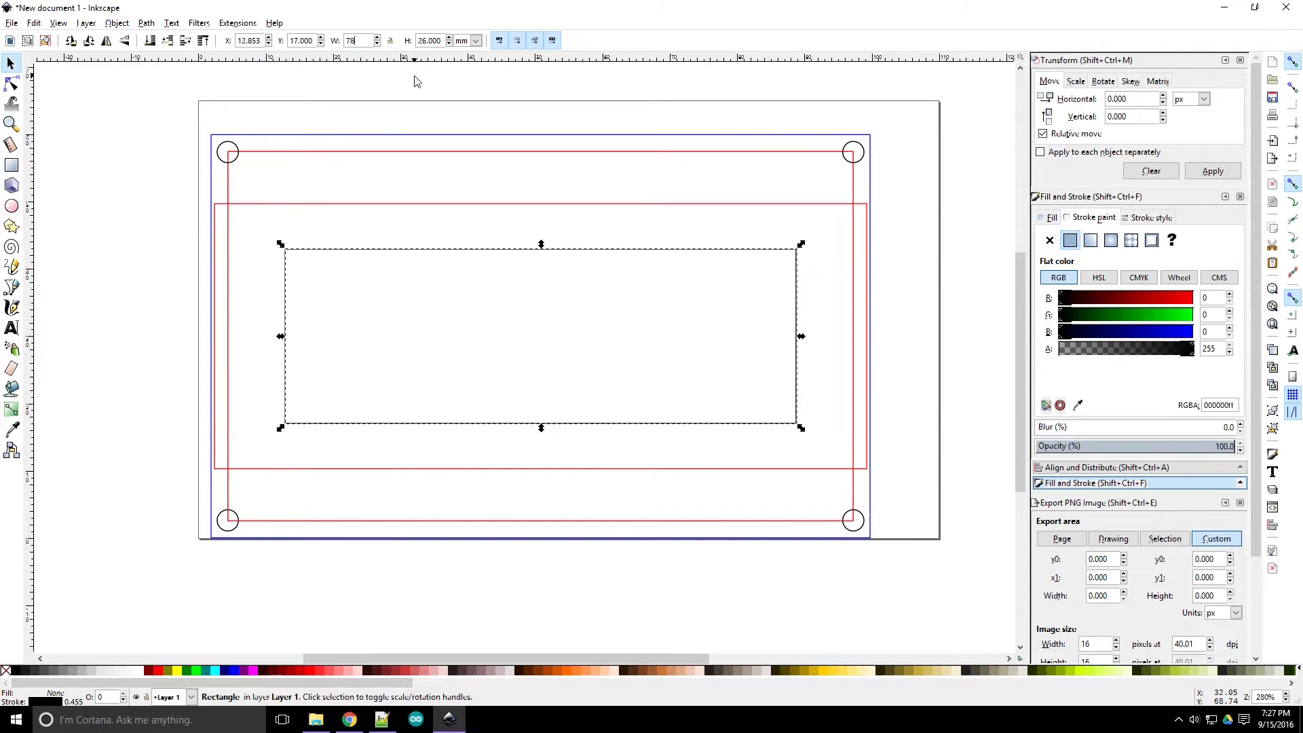
Re-centre the enlarged inner rectangle within the board outline on both axes.
{"action": "key", "text": "ctrl+a"}
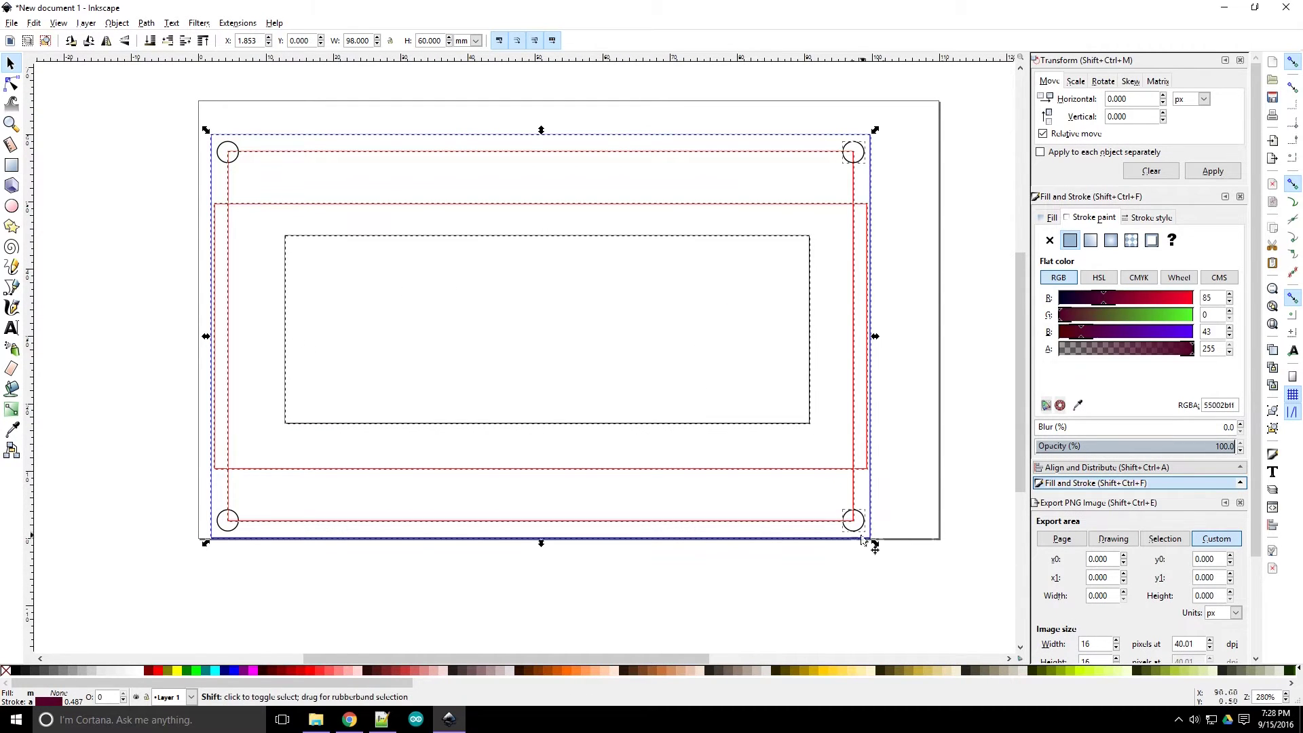
{"action": "left_click", "coordinate": [1093, 469]}
{"action": "left_click", "coordinate": [765, 247]}
Group the four mounting-hole circles and move the whole drawing to the page origin at X 0 and Y 0.
{"action": "left_click", "coordinate": [663, 205]}
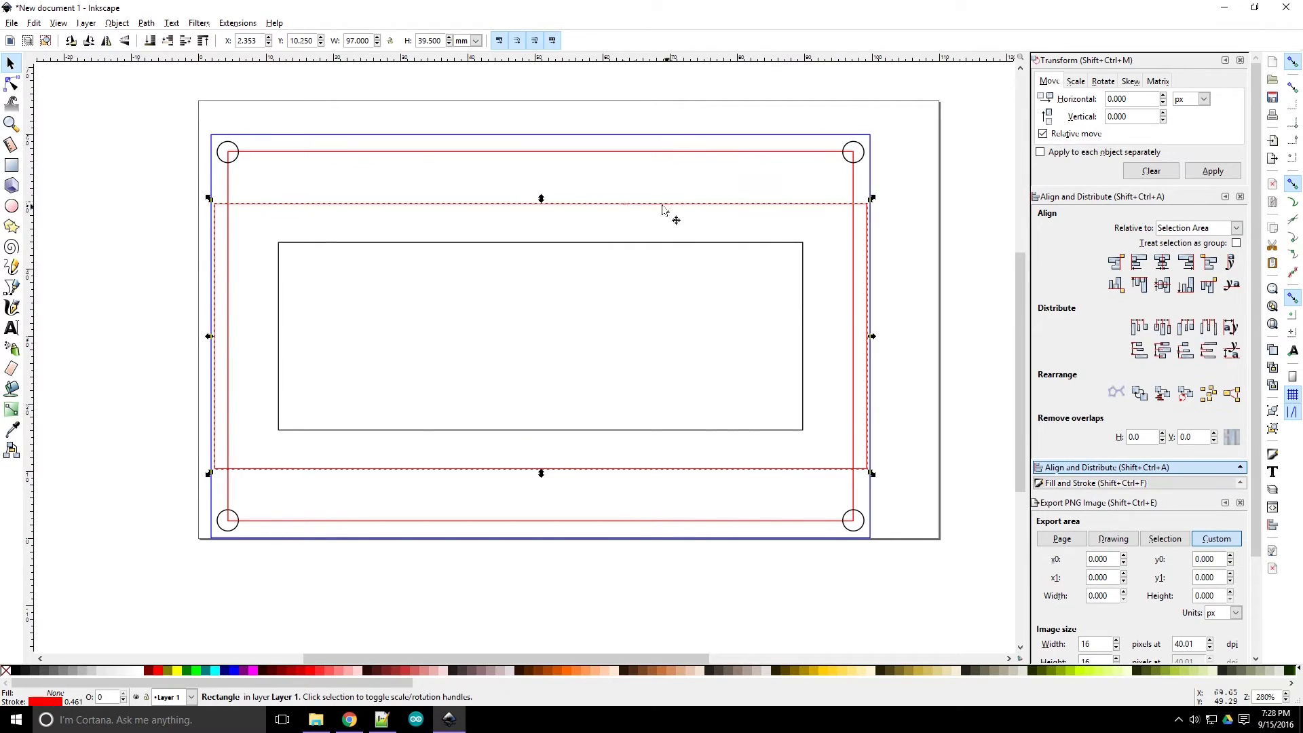
{"action": "left_click", "coordinate": [409, 135], "text": "shift"}
{"action": "left_click", "coordinate": [232, 160]}
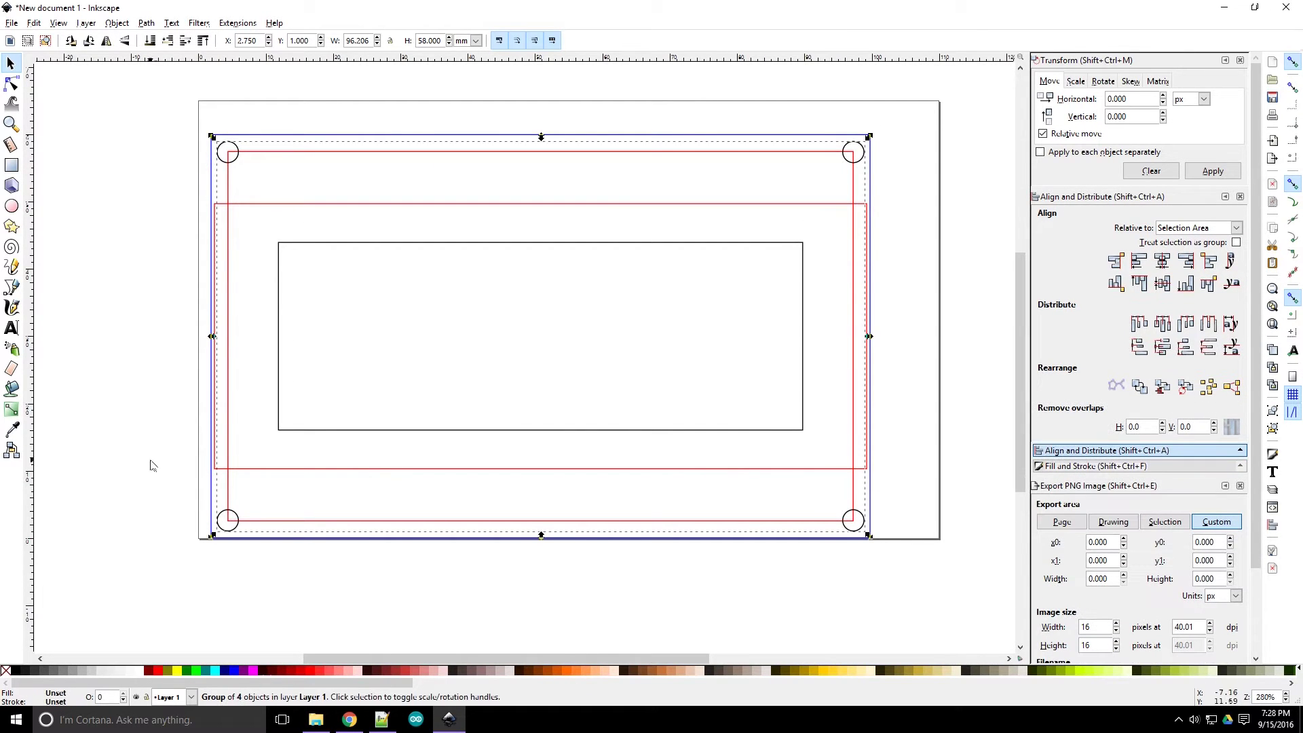
{"action": "key", "text": "ctrl+a"}
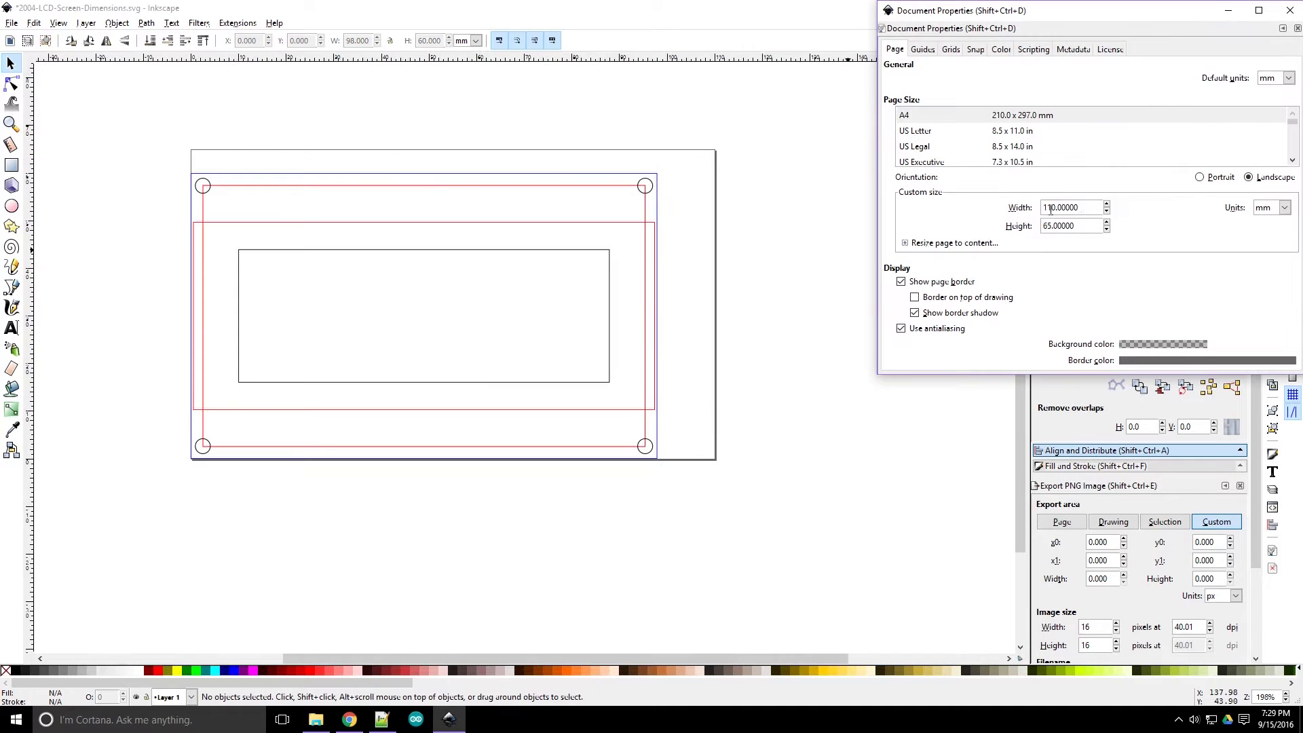
Enlarge the page to 6.5 in wide and move the module drawing to about X 30.6 mm, Y 38.7 mm.
{"action": "type", "text": "6.5"}
{"action": "key", "text": "Return"}
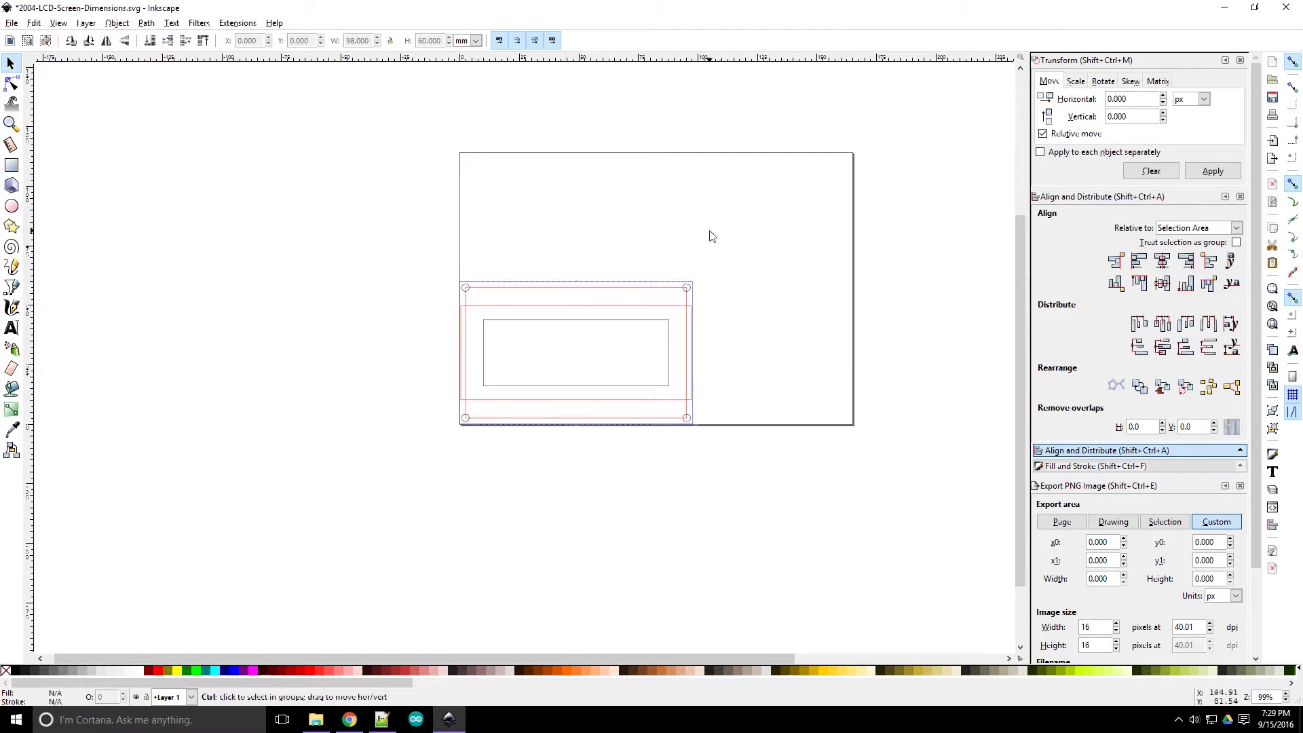
{"action": "key", "text": "ctrl+a"}
{"action": "scroll", "coordinate": [723, 212], "scroll_direction": "up", "scroll_amount": 2}
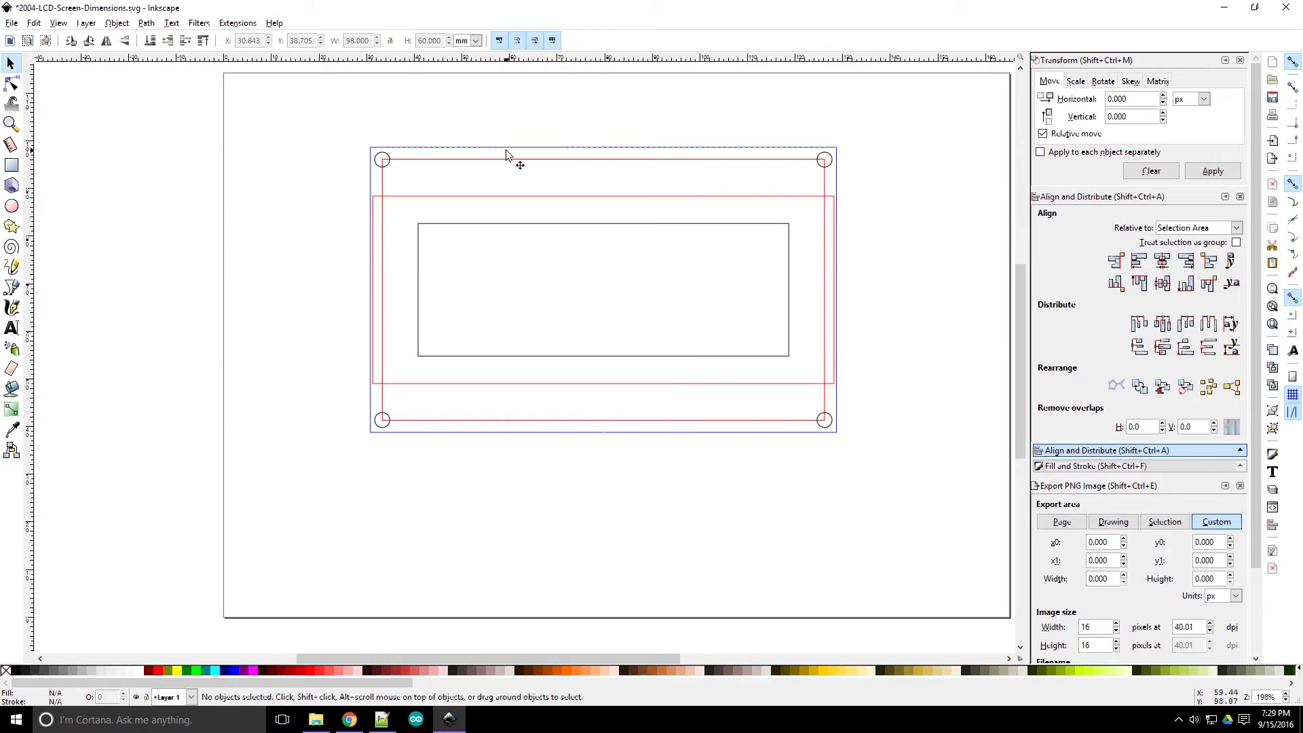
Change the board outline's stroke colour to red.
{"action": "left_click", "coordinate": [506, 148]}
{"action": "left_click", "coordinate": [1138, 465]}
{"action": "left_click", "coordinate": [1192, 297]}
{"action": "left_click", "coordinate": [1060, 331]}
{"action": "left_click", "coordinate": [962, 331]}
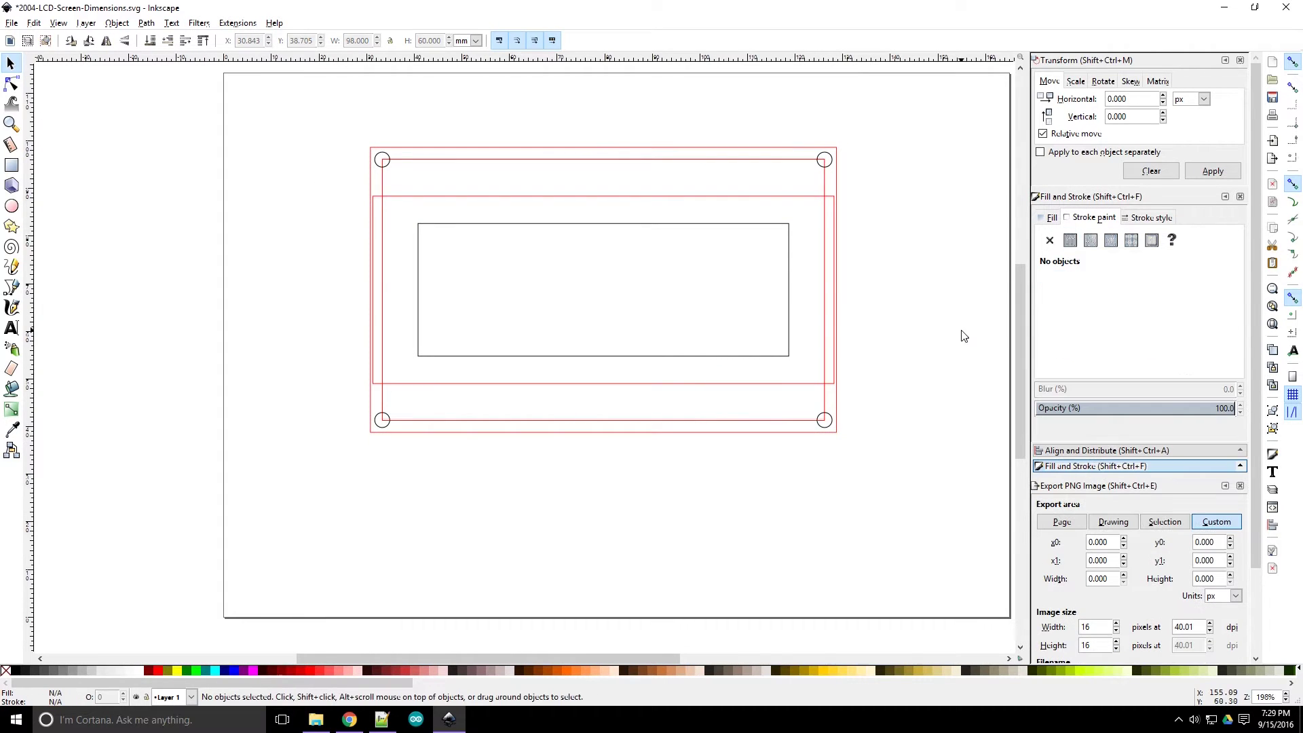
Add a new rectangle at the page's lower-left corner and set its size to 6 in wide and 4.5 in high.
{"action": "key", "text": "ctrl+v"}
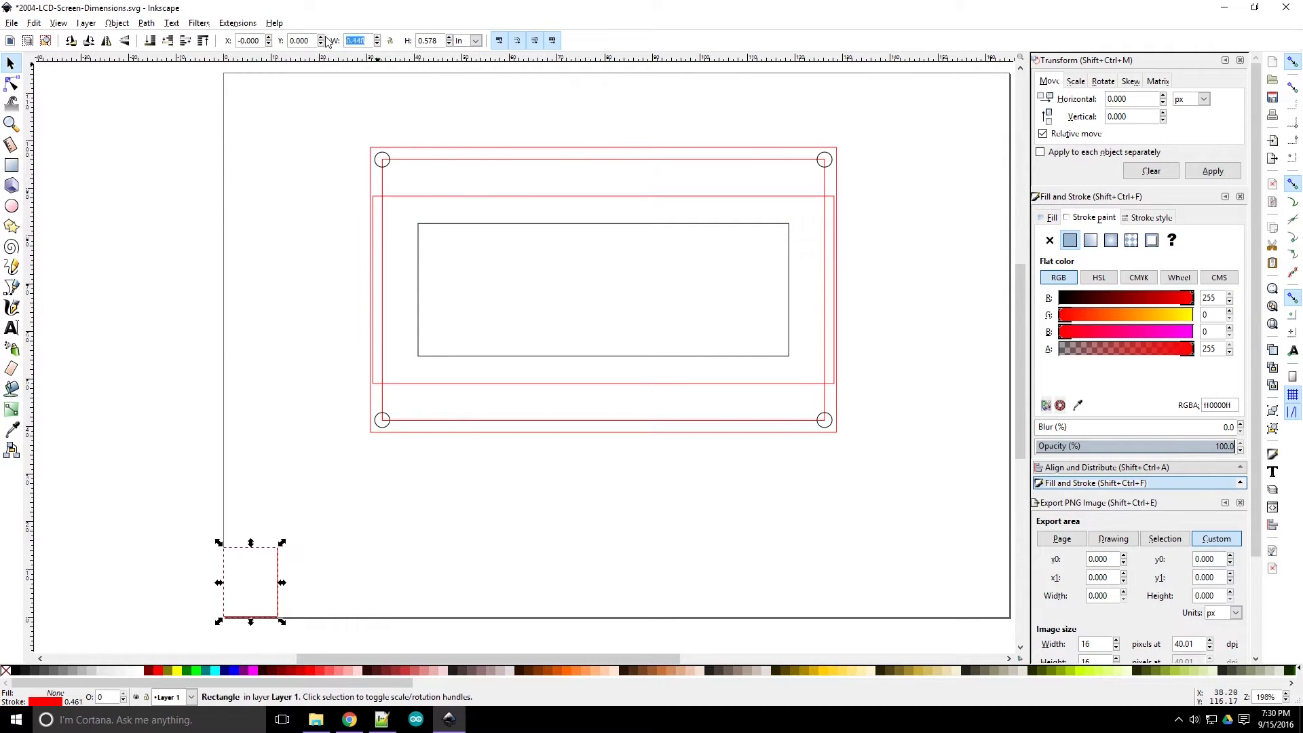
{"action": "type", "text": "6"}
{"action": "key", "text": "Tab"}
{"action": "type", "text": "4.5"}
{"action": "key", "text": "Return"}
Set the new rectangle's stroke width to 0.005 in.
{"action": "scroll", "coordinate": [455, 126], "scroll_direction": "down", "scroll_amount": 1}
{"action": "left_click", "coordinate": [1139, 218]}
{"action": "triple_click", "coordinate": [1132, 239]}
{"action": "type", "text": ".005"}
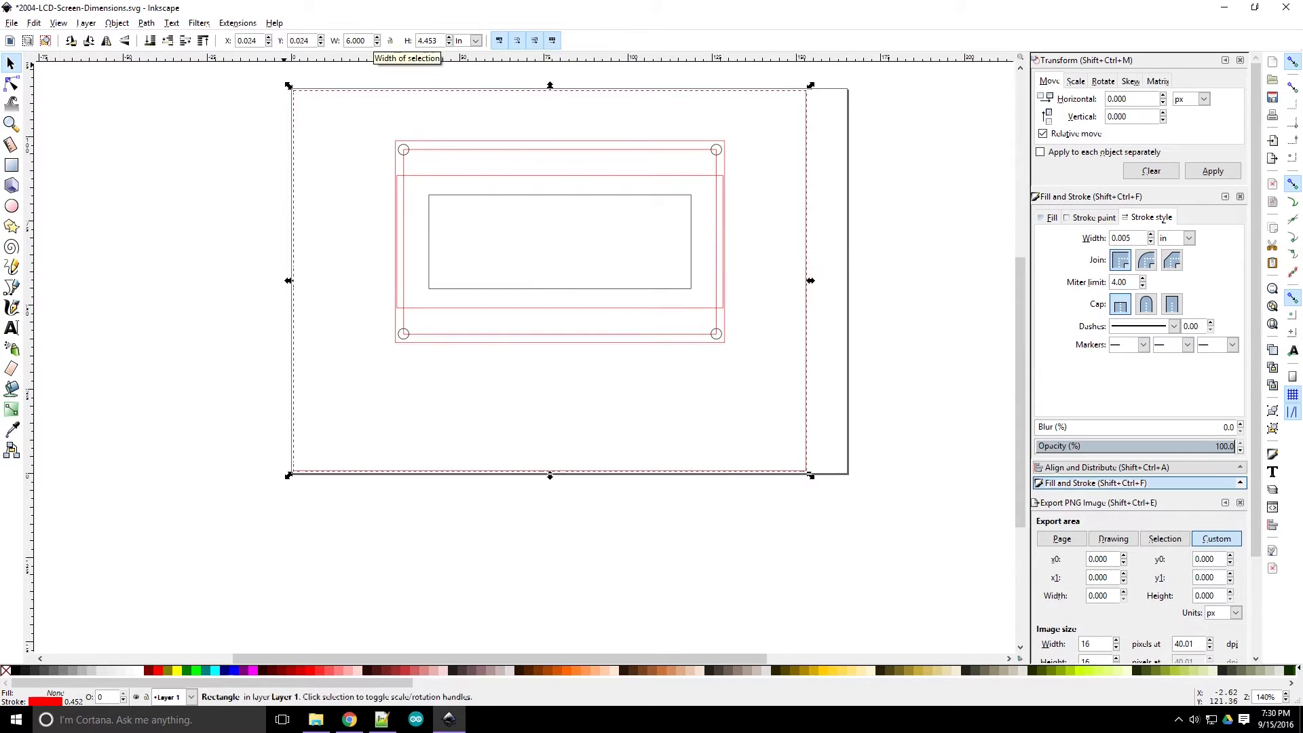
Resize the large rectangle to 5 in wide and 4 in high and move it around the LCD drawing.
{"action": "type", "text": "5"}
{"action": "key", "text": "Return"}
{"action": "left_click_drag", "start_coordinate": [356, 143], "coordinate": [496, 250]}
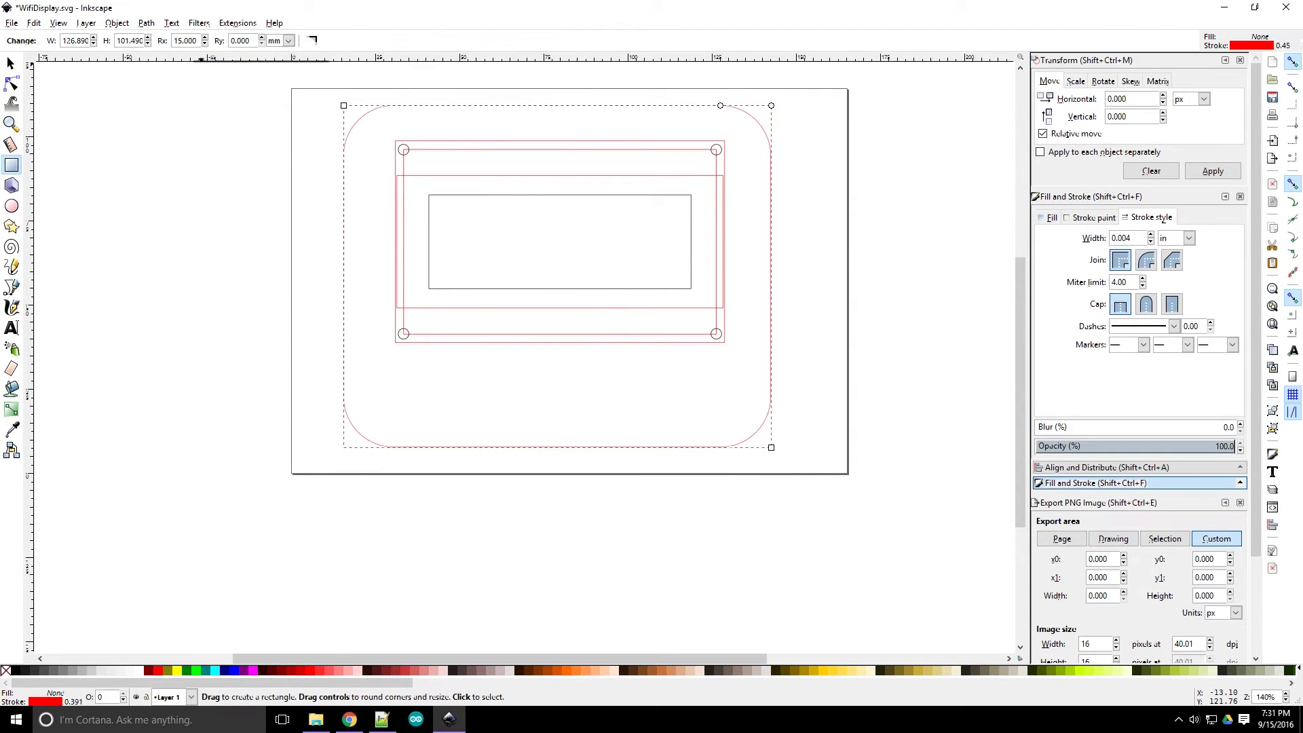
Round the large rectangle's corners, trying a 15 mm radius first and settling on 8 mm.
{"action": "type", "text": "15"}
{"action": "left_click", "coordinate": [278, 215]}
{"action": "left_click", "coordinate": [350, 129]}
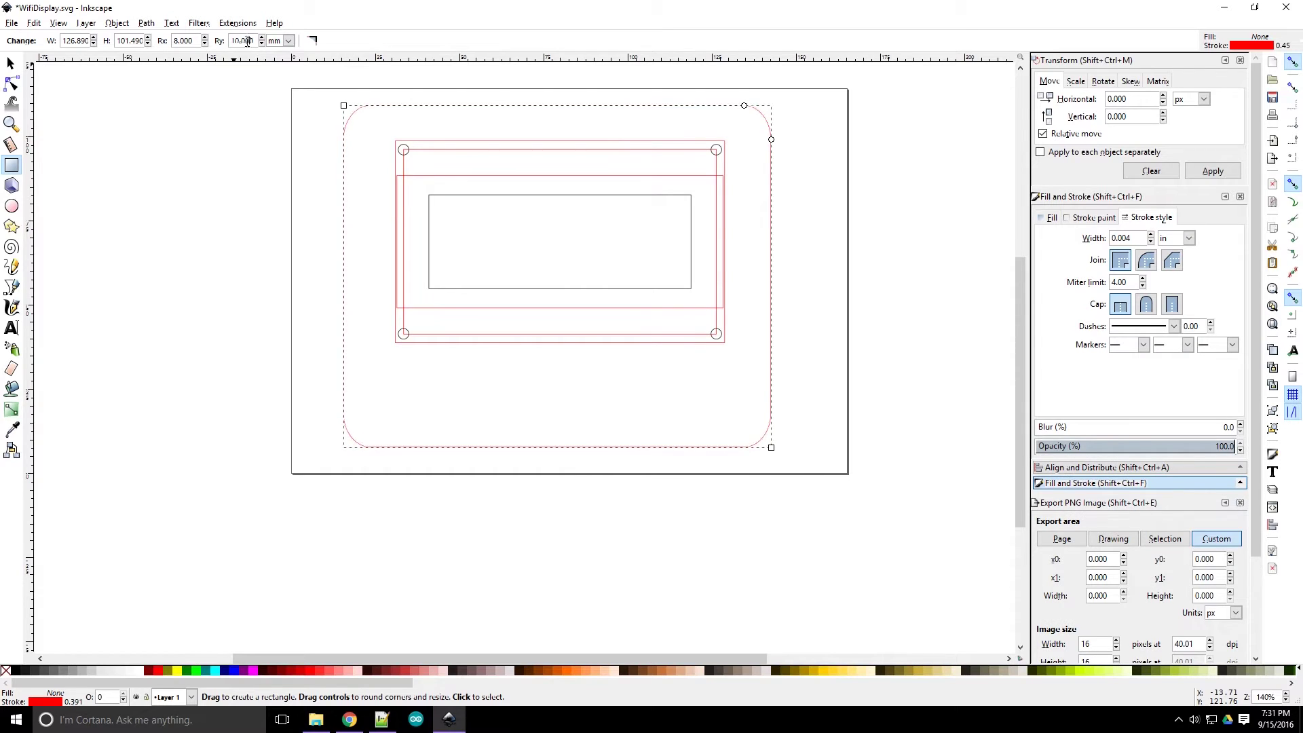
{"action": "scroll", "coordinate": [541, 193], "scroll_direction": "up", "scroll_amount": 1}
{"action": "scroll", "coordinate": [415, 262], "scroll_direction": "down", "scroll_amount": 1}
Change the rounded rectangle's stroke colour to blue.
{"action": "key", "text": "s"}
{"action": "left_click", "coordinate": [733, 237]}
{"action": "left_click", "coordinate": [1086, 217]}
{"action": "left_click", "coordinate": [1189, 332]}
{"action": "left_click_drag", "start_coordinate": [1175, 296], "coordinate": [1059, 296]}
Move the rounded rectangle and the LCD group together to X 0 and Y 0 on the page.
{"action": "key", "text": "ctrl+a"}
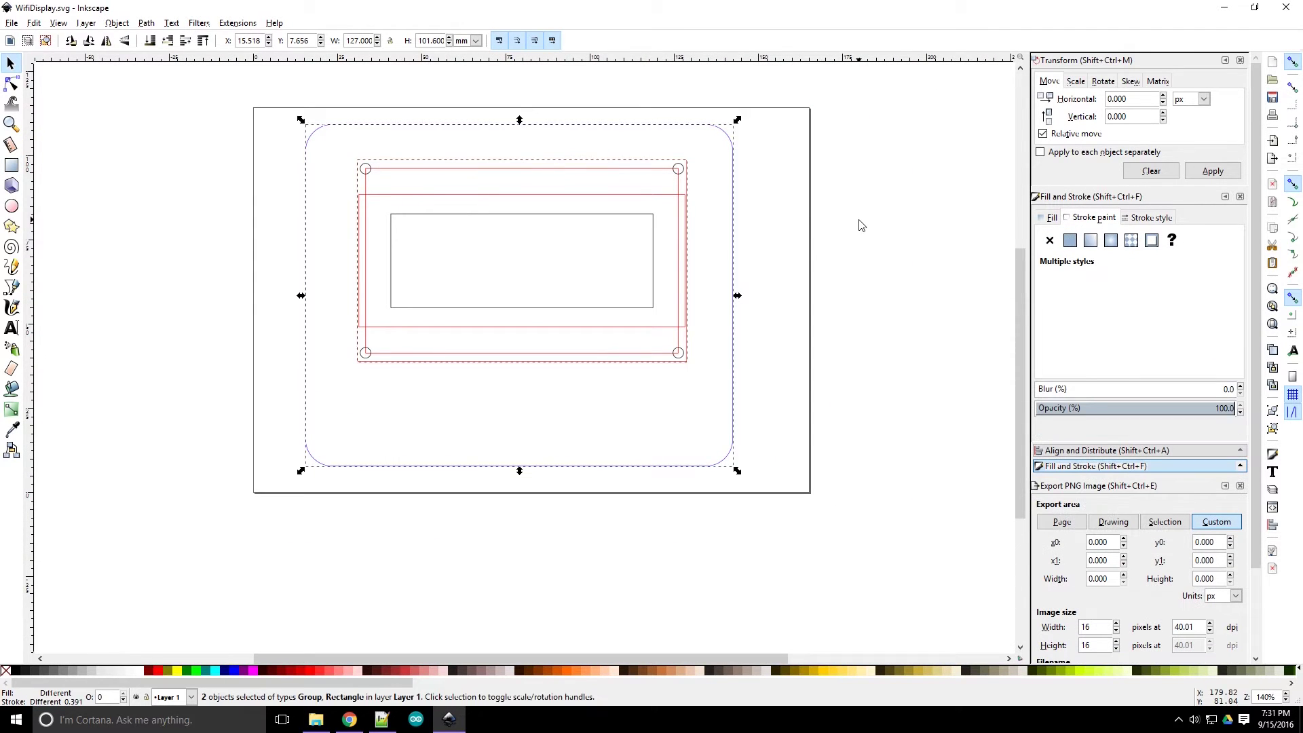
{"action": "triple_click", "coordinate": [249, 41]}
{"action": "type", "text": "0"}
{"action": "key", "text": "Tab"}
{"action": "type", "text": "0"}
Centre the LCD group in the rounded outline on both axes and shift it up to about Y 29.8 mm.
{"action": "left_click", "coordinate": [1139, 450]}
{"action": "left_click", "coordinate": [1162, 260]}
{"action": "left_click", "coordinate": [1162, 283]}
{"action": "left_click", "coordinate": [583, 254]}
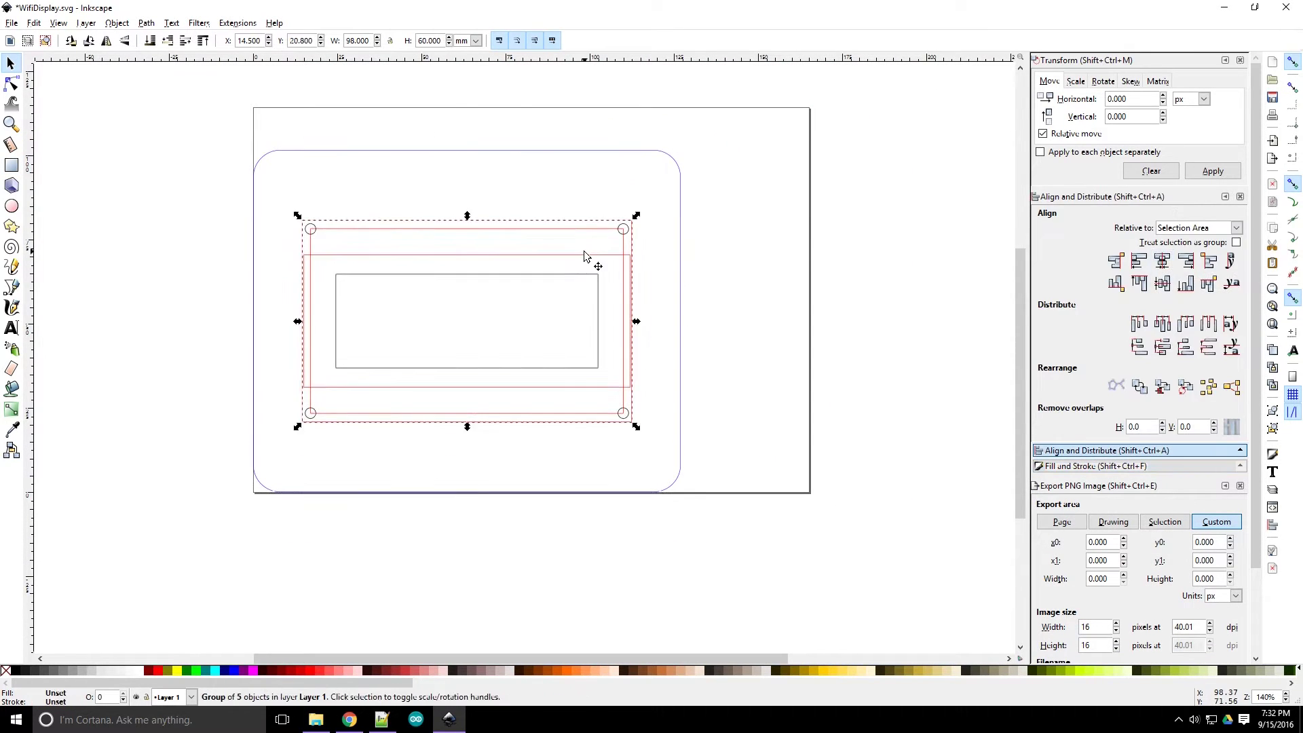
{"action": "key", "text": "Escape"}
Print the drawing on the Brother HL-2170W series printer with the Vector rendering backend.
{"action": "key", "text": "ctrl+p"}
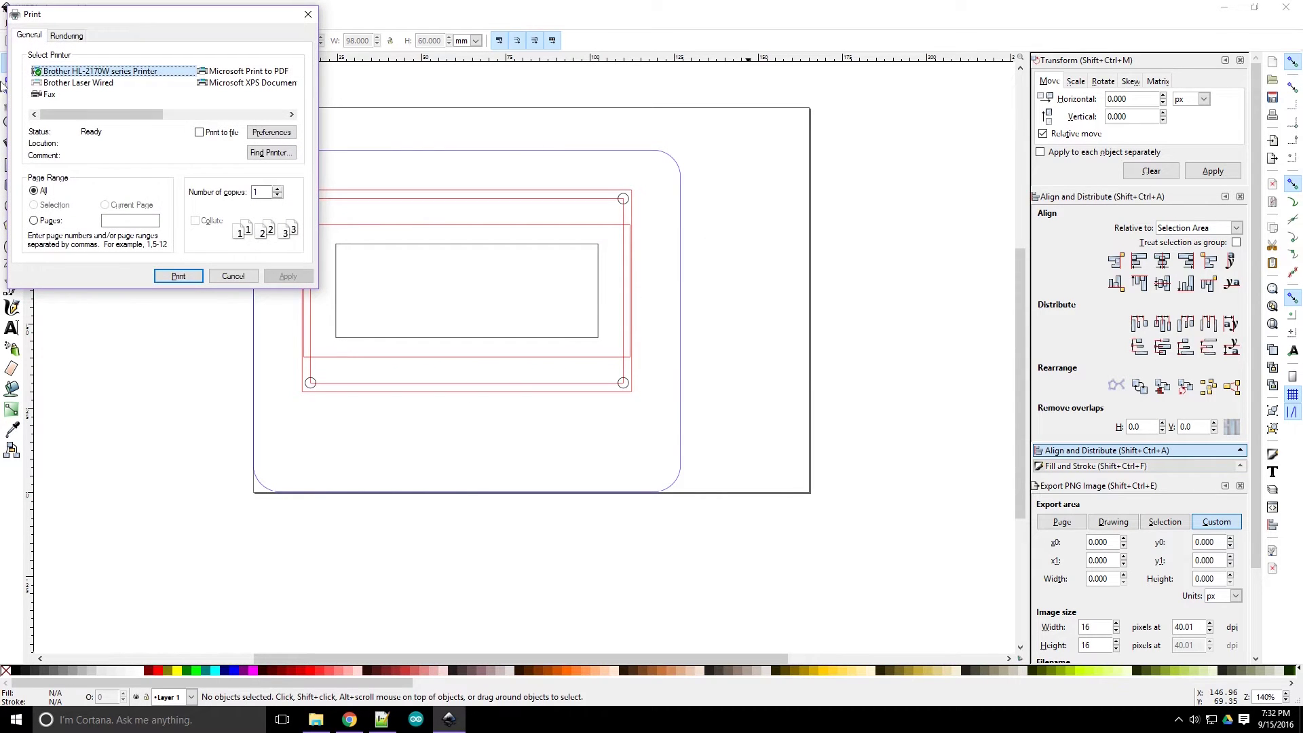
{"action": "left_click", "coordinate": [67, 36]}
{"action": "left_click", "coordinate": [38, 37]}
{"action": "left_click", "coordinate": [67, 35]}
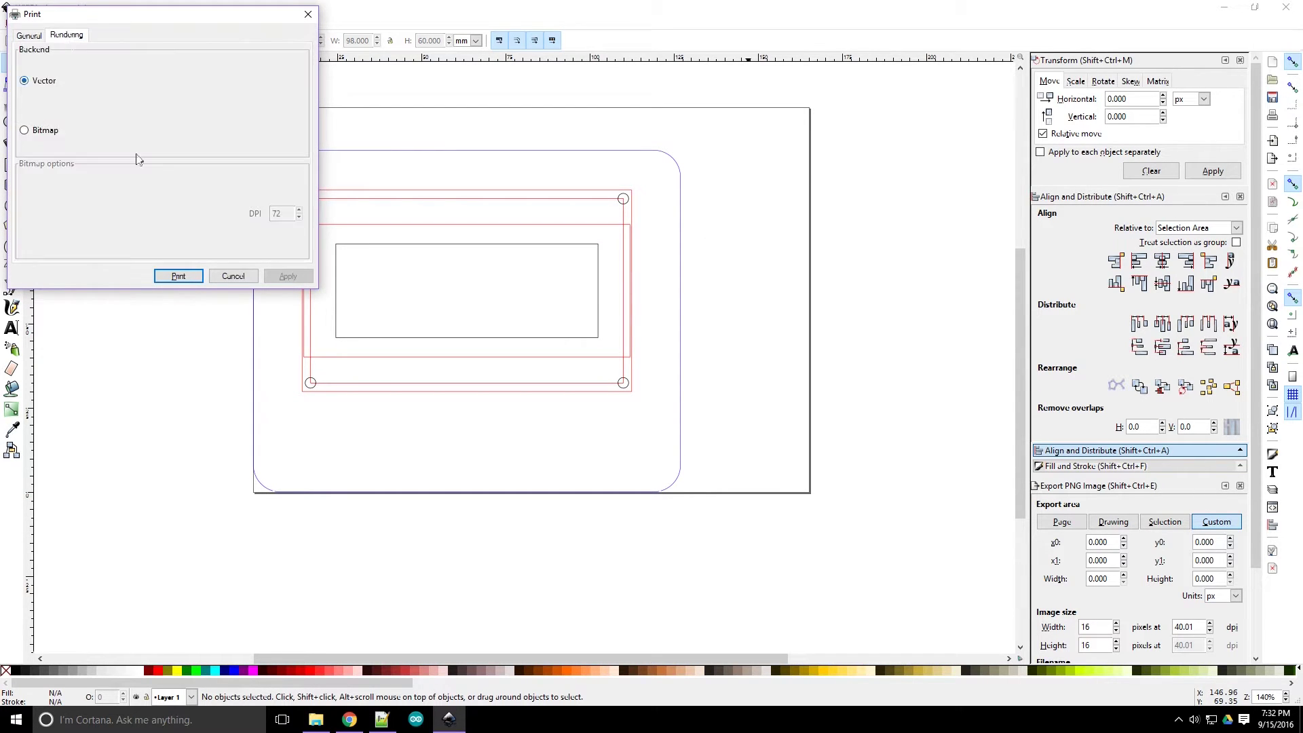
{"action": "left_click", "coordinate": [178, 276]}
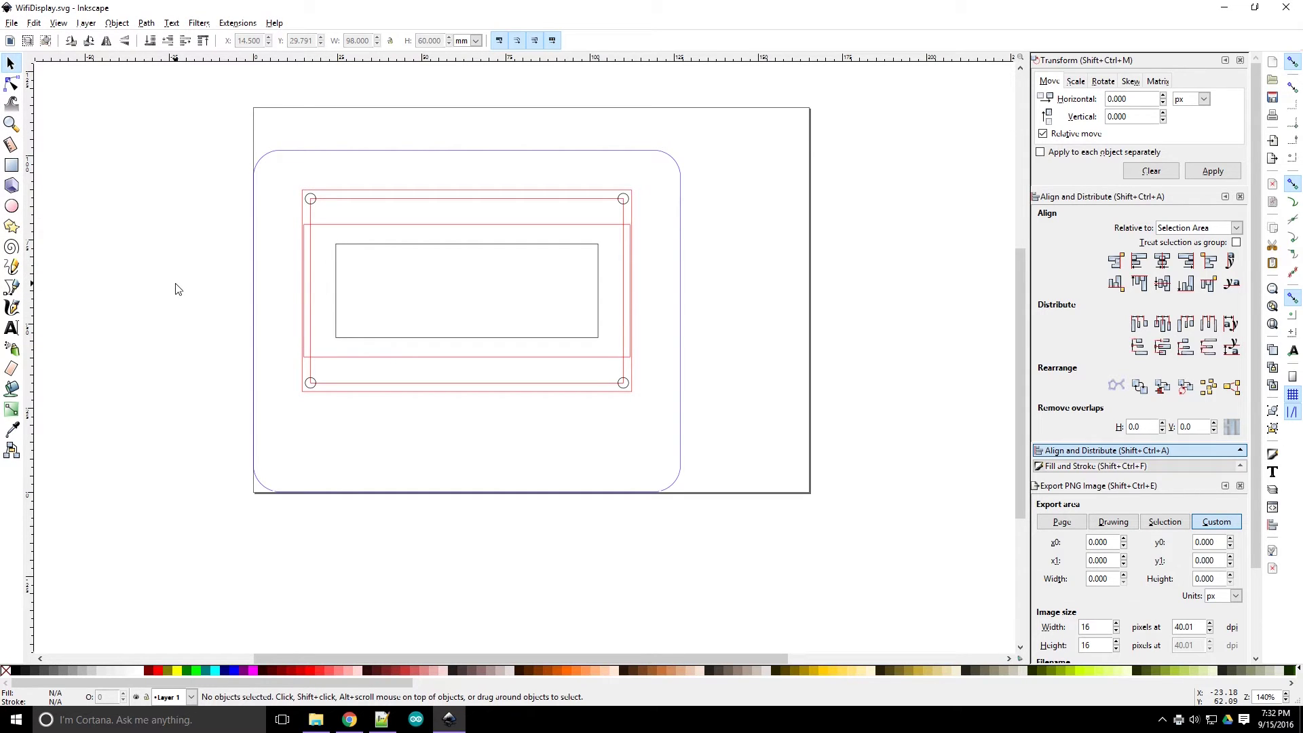